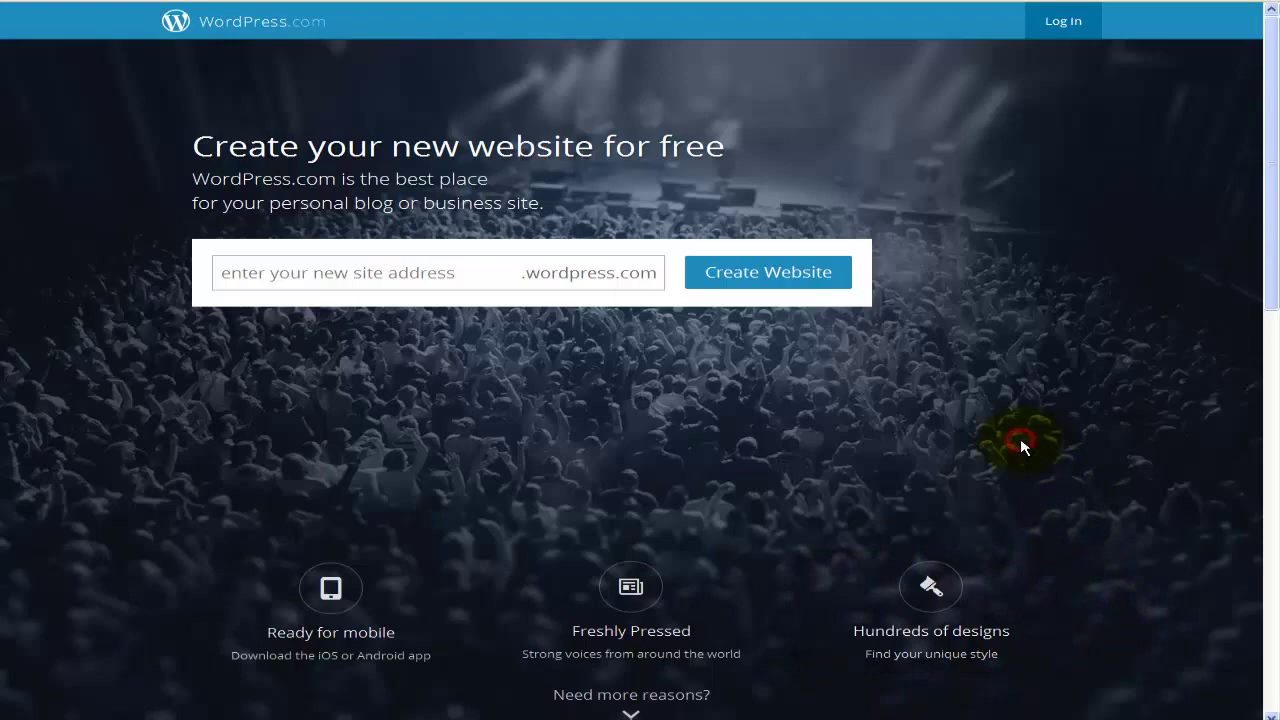
pyautogui.scroll(-2, 1022, 446)
pyautogui.scroll(-2, 1022, 446)
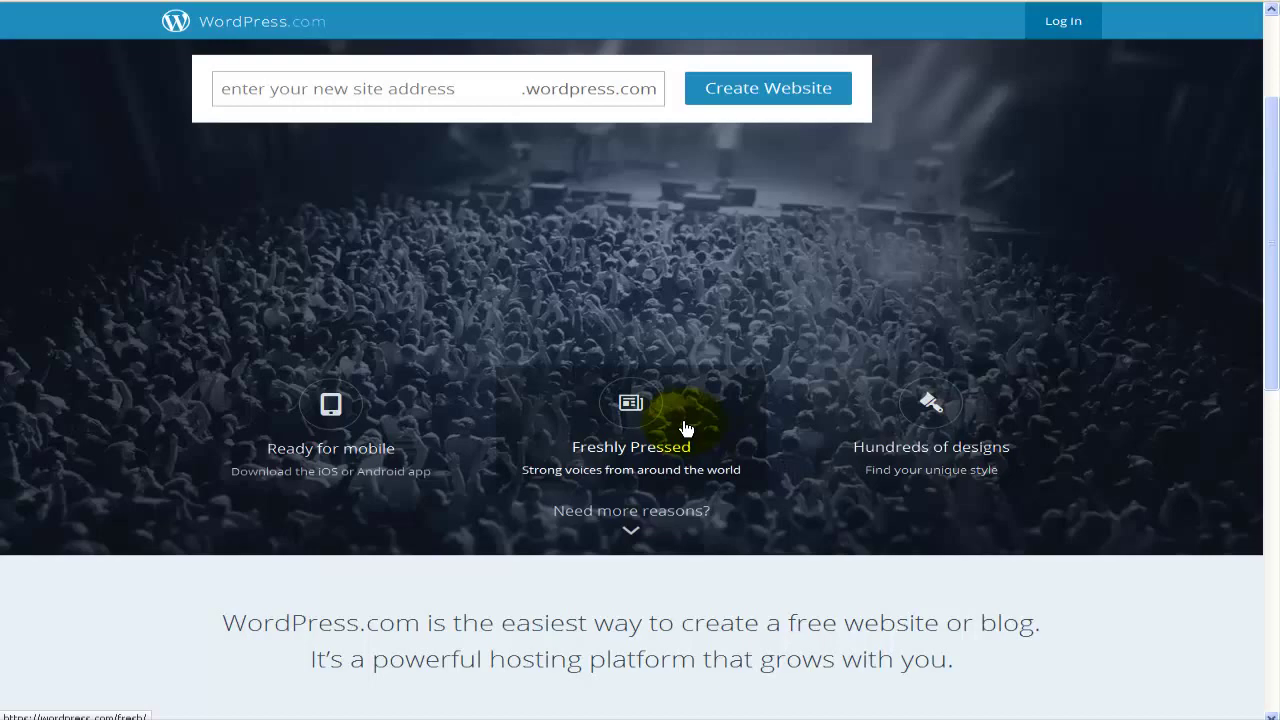
pyautogui.scroll(-4, 403, 470)
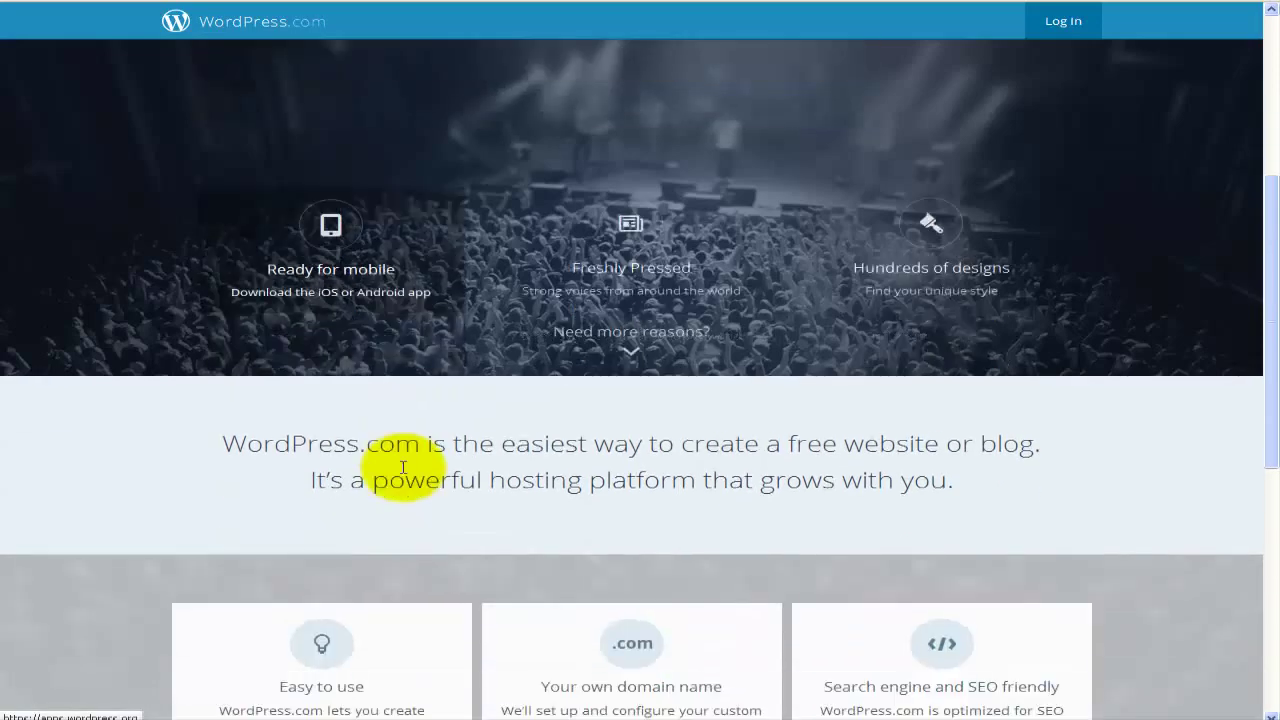
pyautogui.scroll(-6, 403, 468)
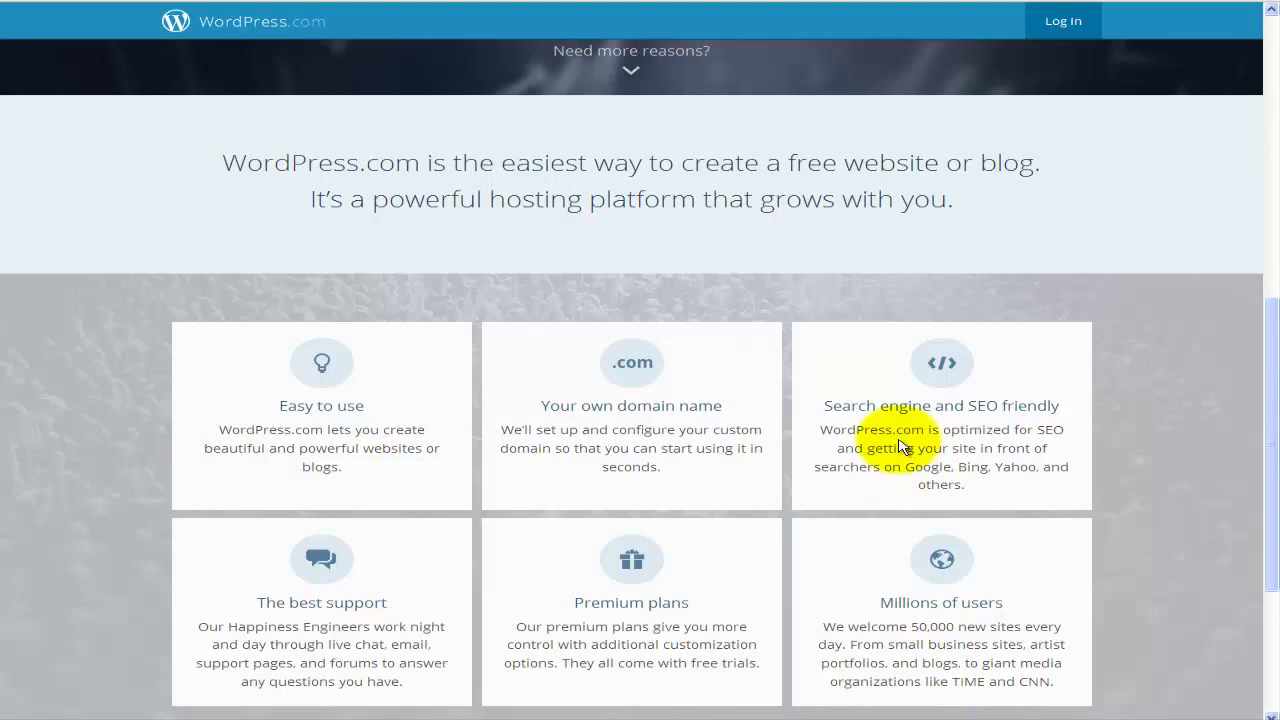
pyautogui.scroll(-2, 899, 446)
pyautogui.scroll(-1, 899, 441)
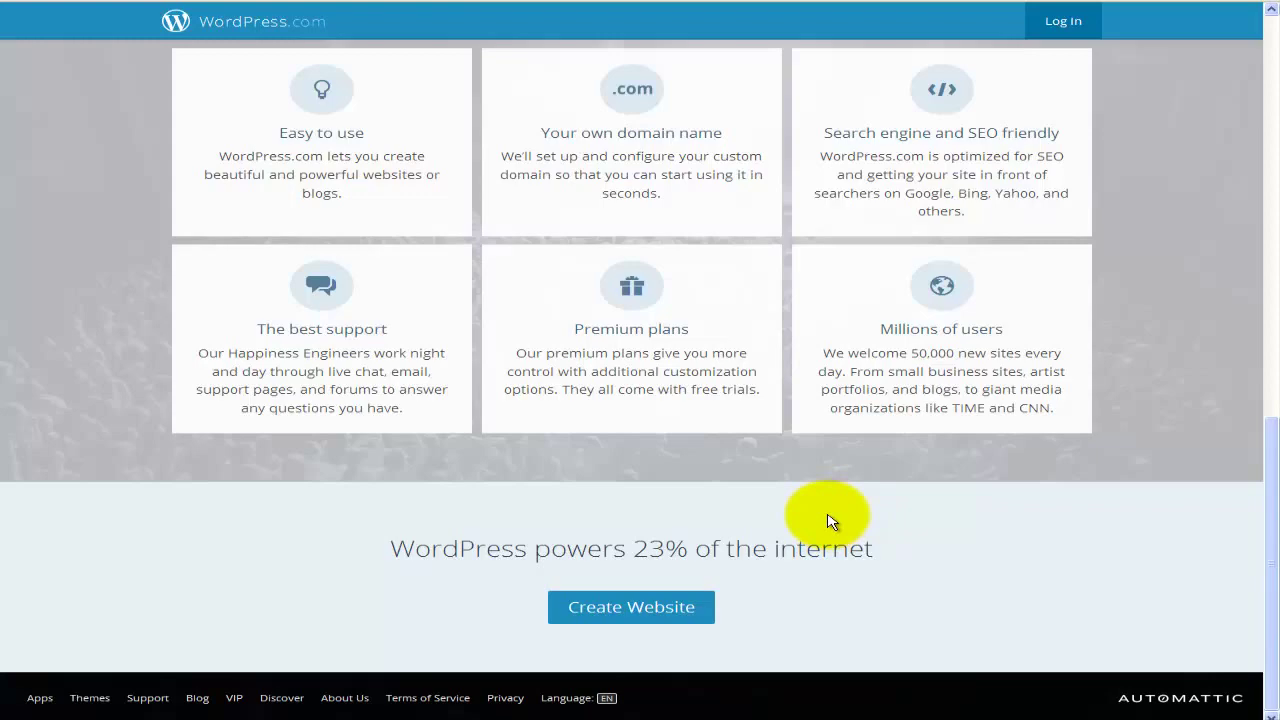
pyautogui.scroll(6, 828, 521)
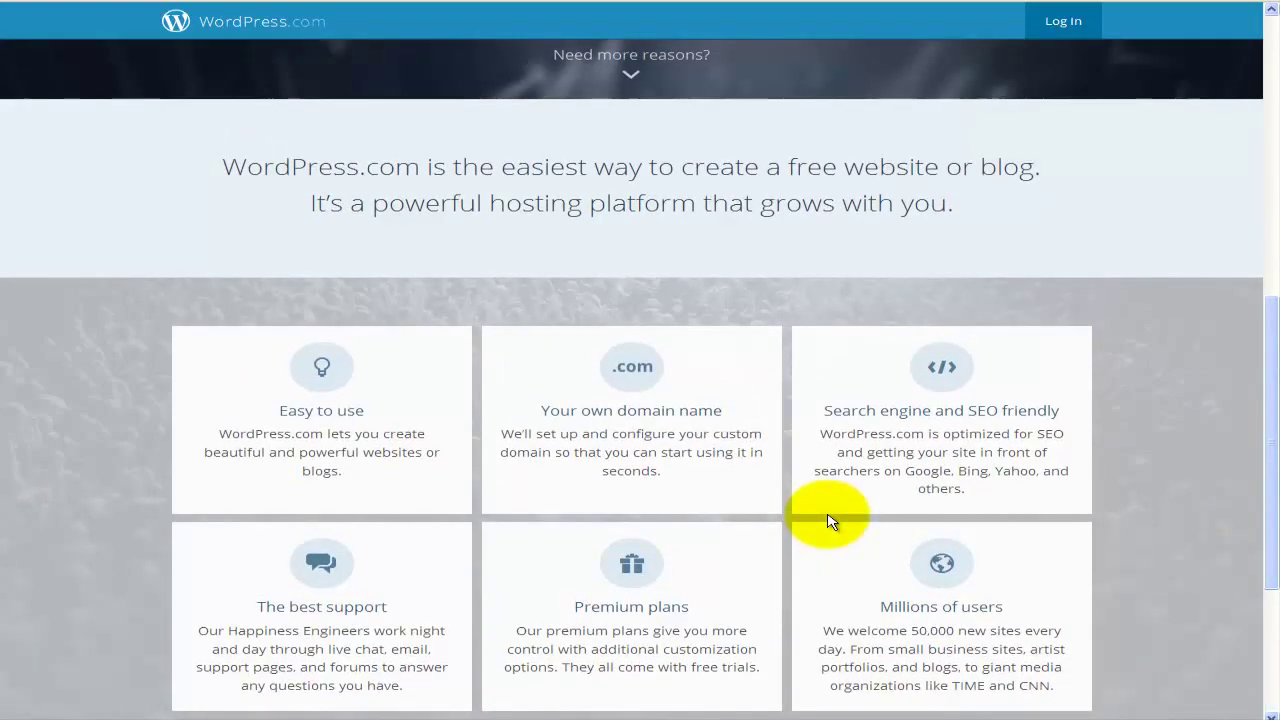
pyautogui.scroll(4, 828, 521)
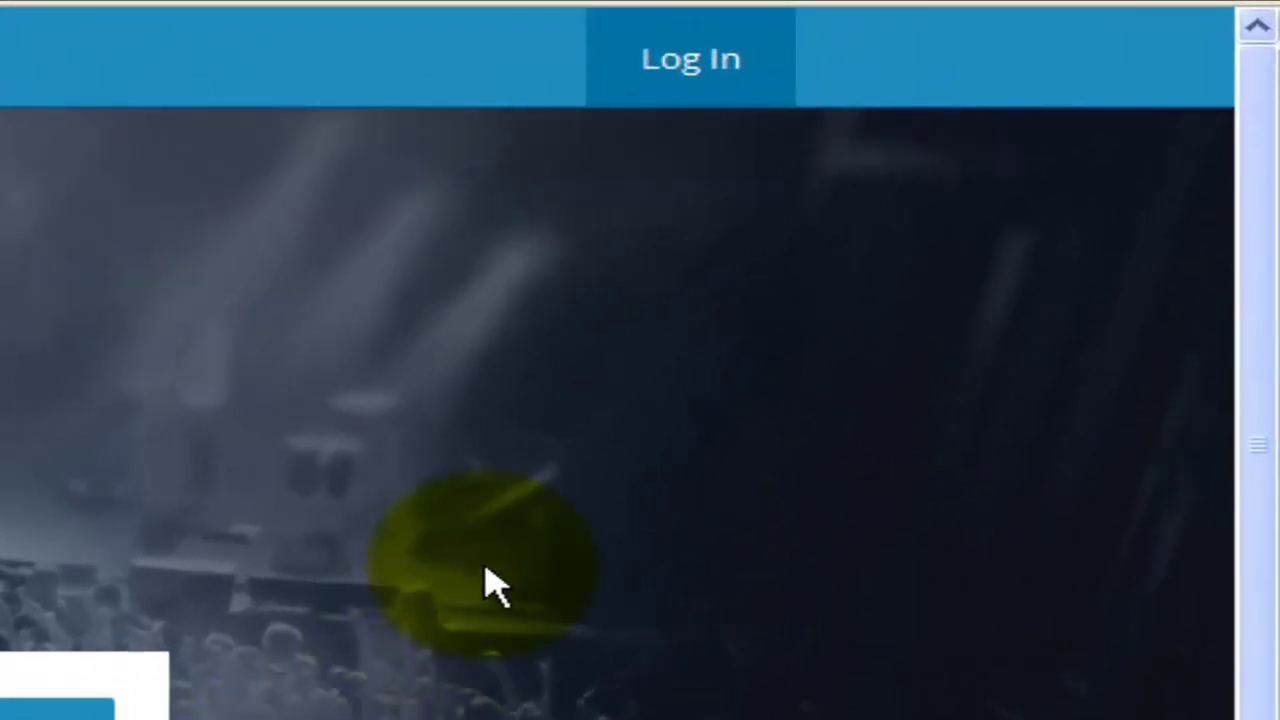
# Go from the WordPress.com home page to the sign-in page through the top-bar Log In link.
pyautogui.click(673, 75)
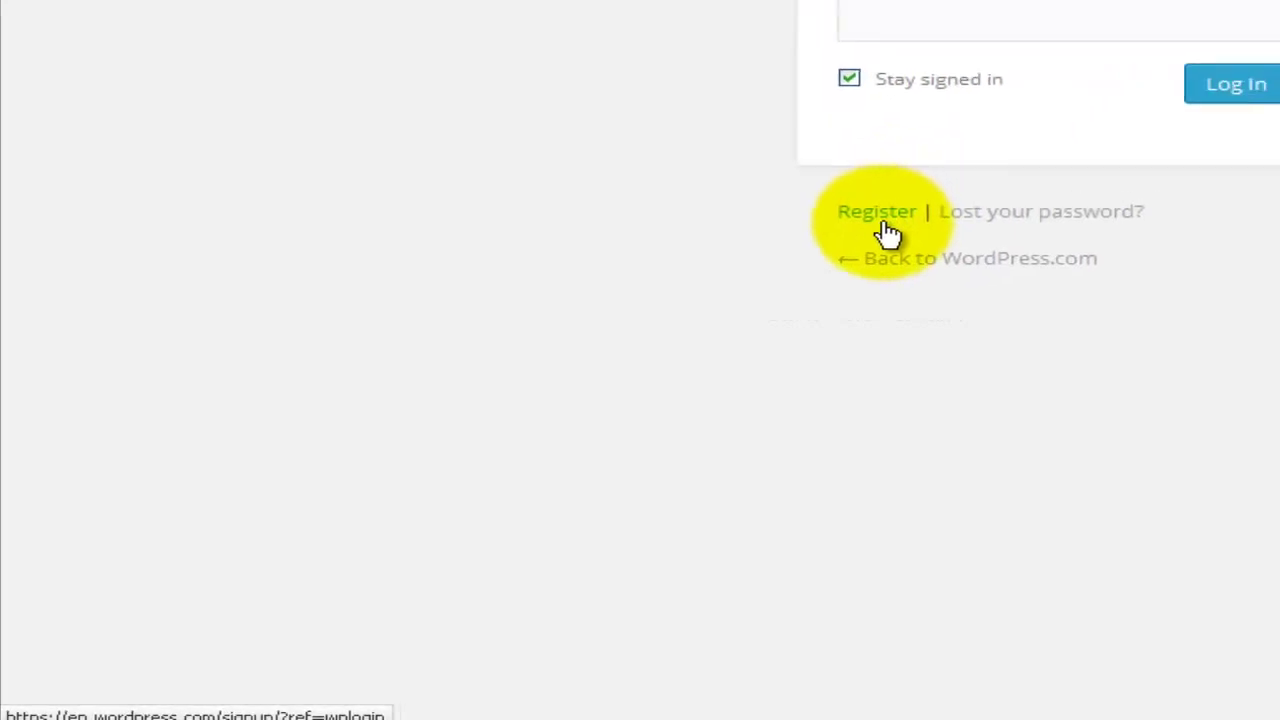
# Follow the Register link below the login box to the Get started form, scrolling toward the plan comparison.
pyautogui.click(882, 220)
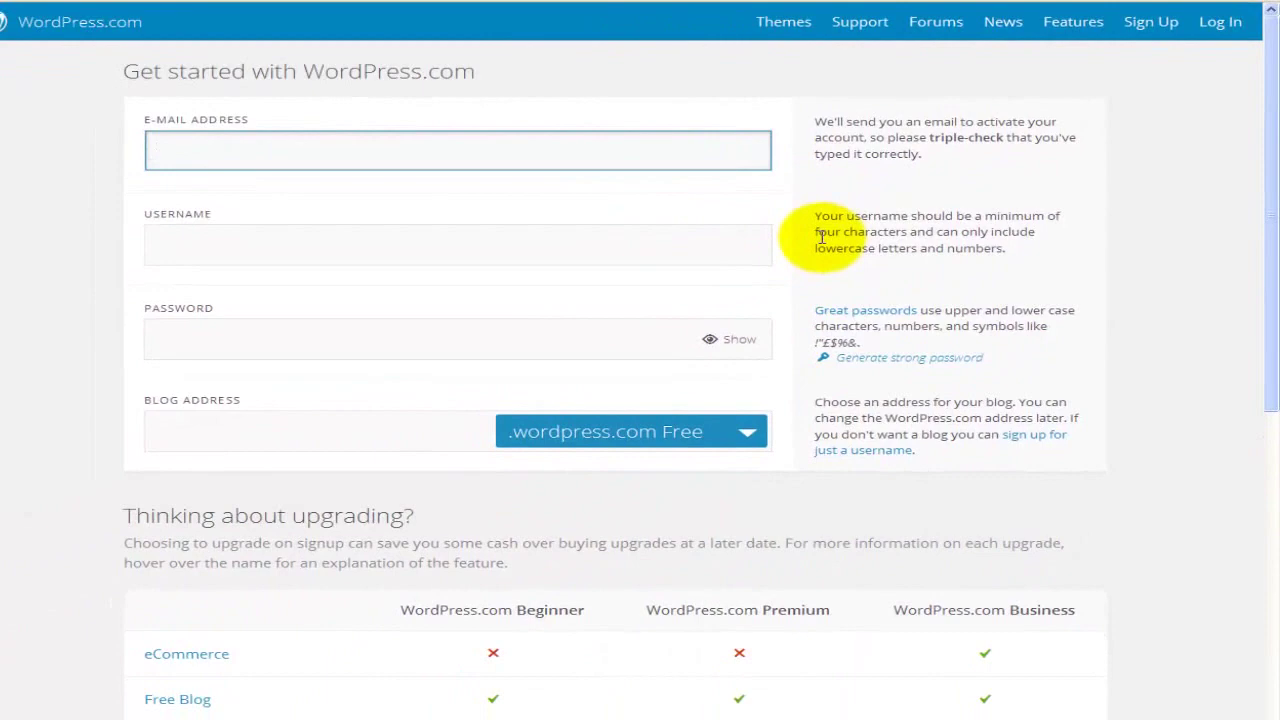
pyautogui.scroll(-3, 876, 314)
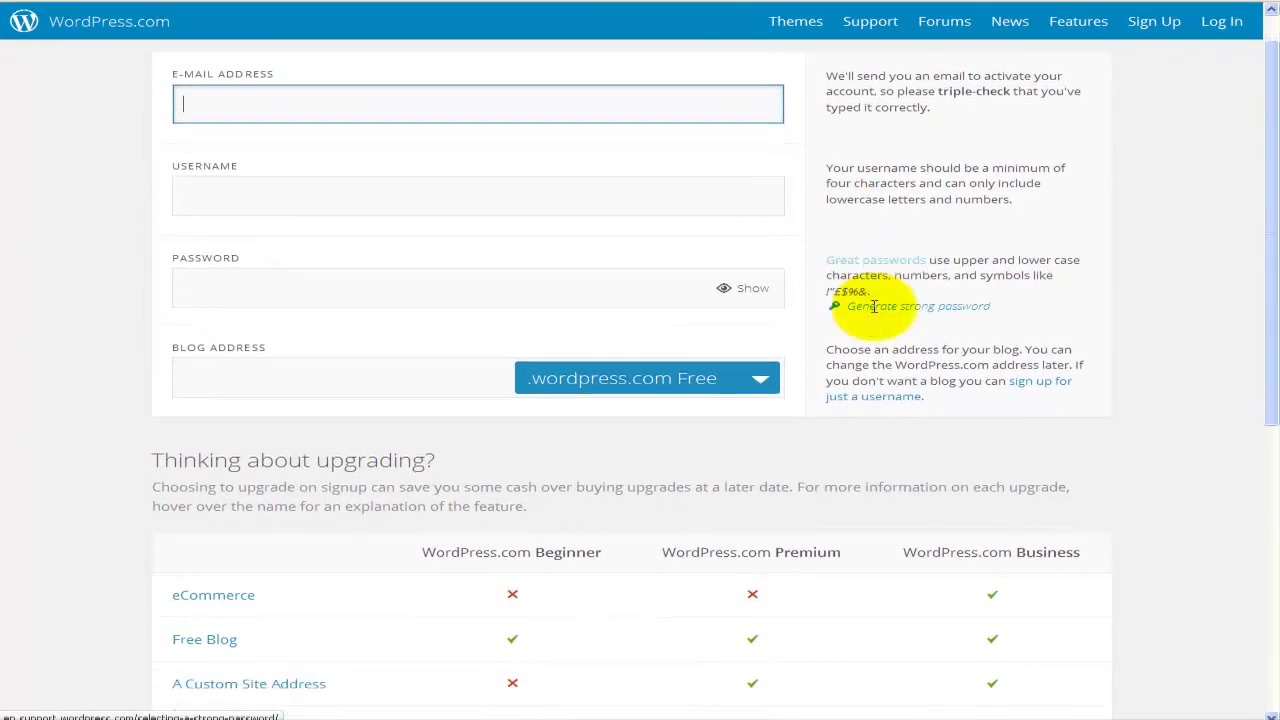
pyautogui.scroll(-6, 876, 314)
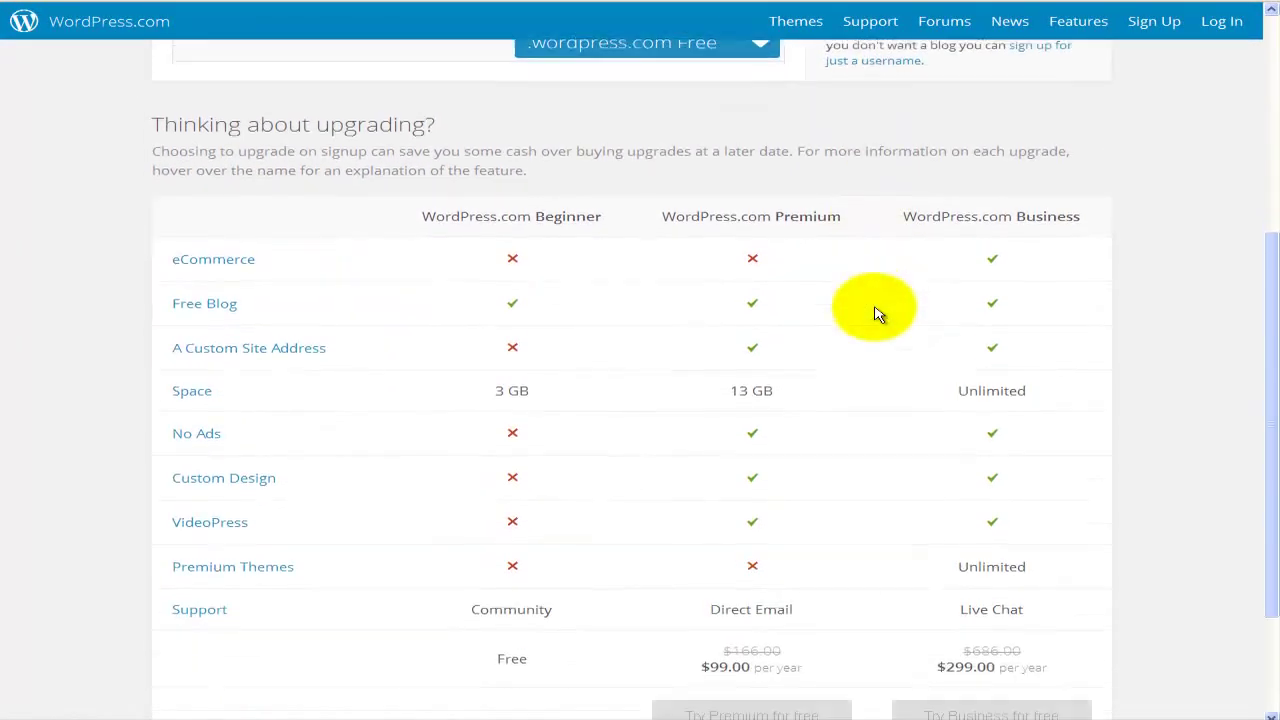
pyautogui.scroll(1, 876, 314)
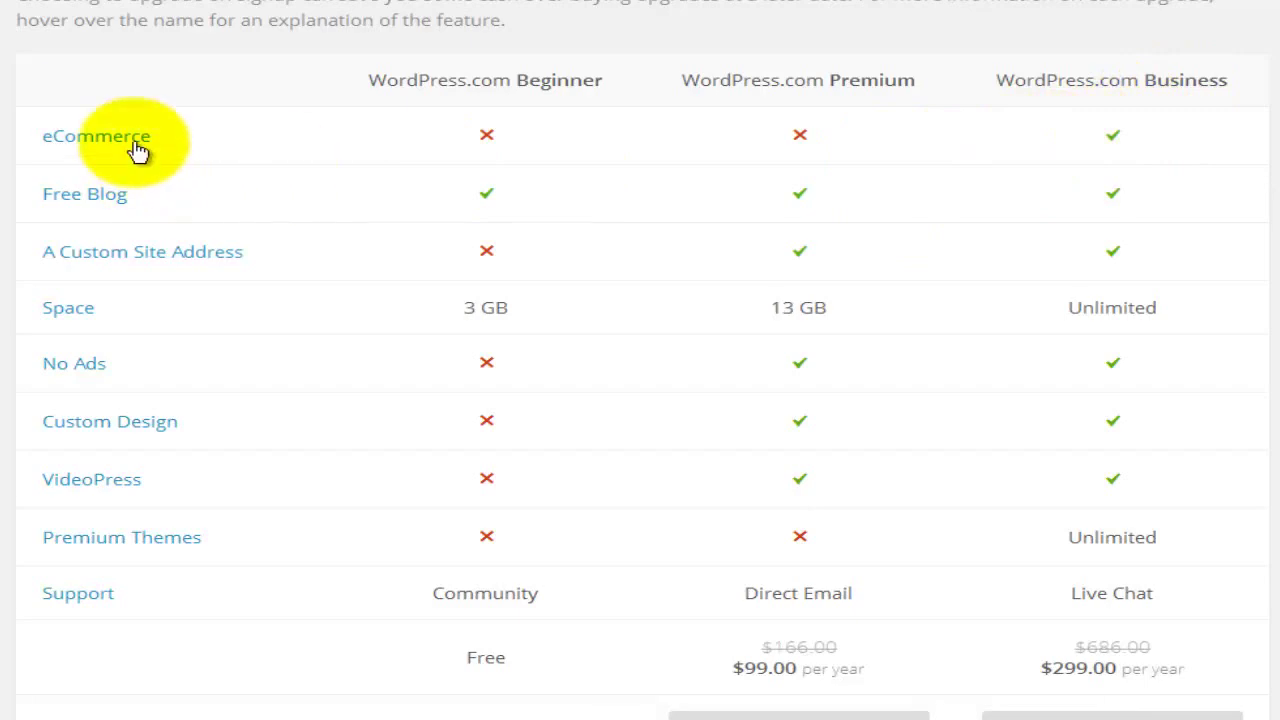
pyautogui.moveTo(137, 146)
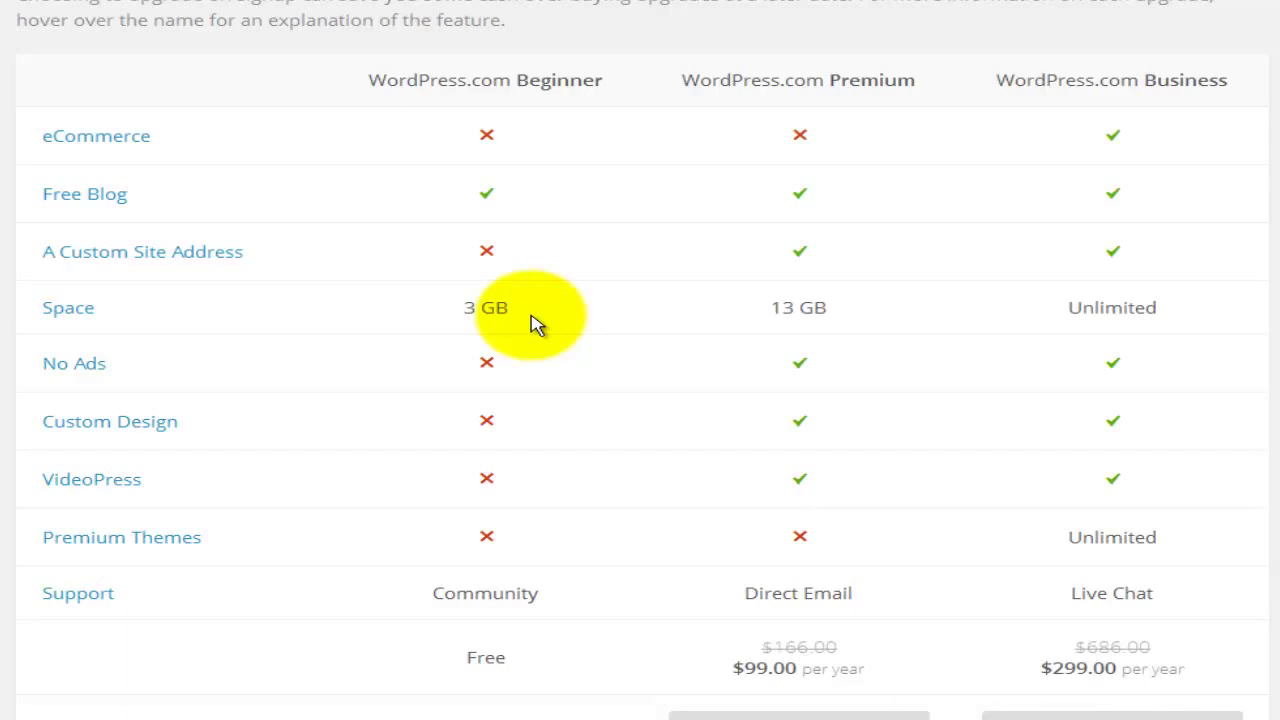
pyautogui.scroll(-1, 533, 323)
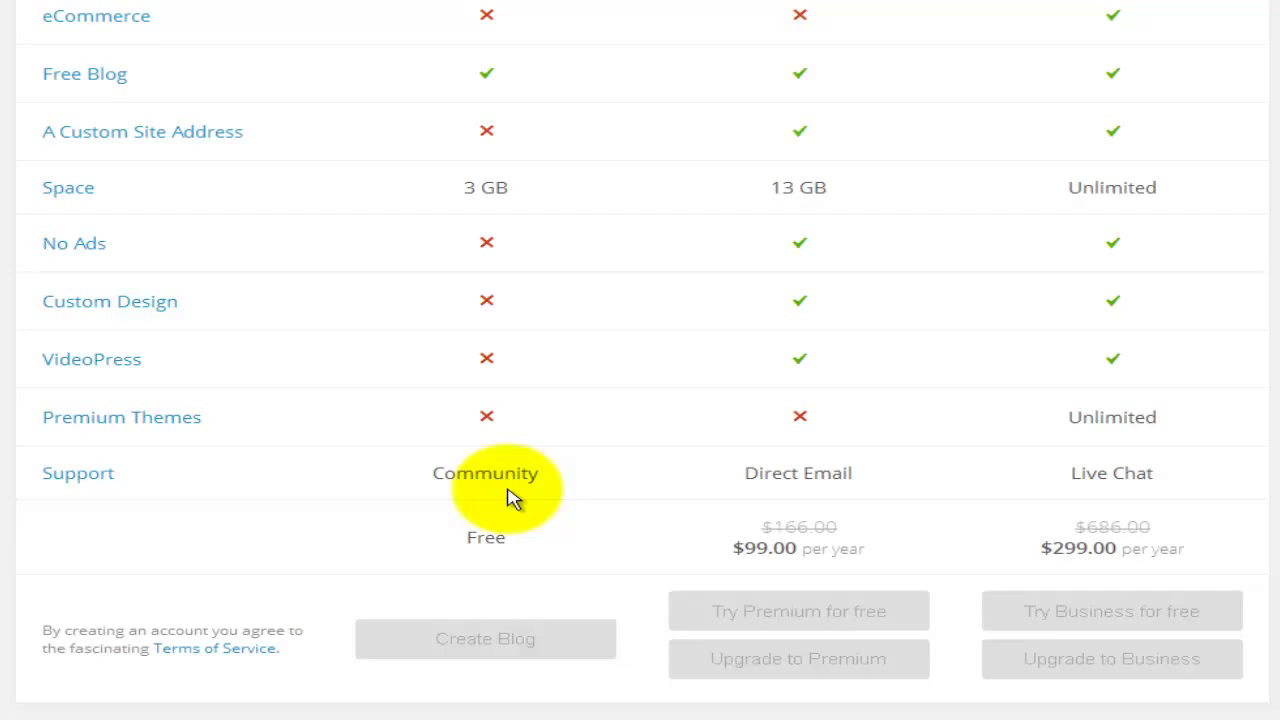
# Enter the sign-up e-mail address and a username, which WordPress.com rejects as already taken.
pyautogui.scroll(5, 528, 465)
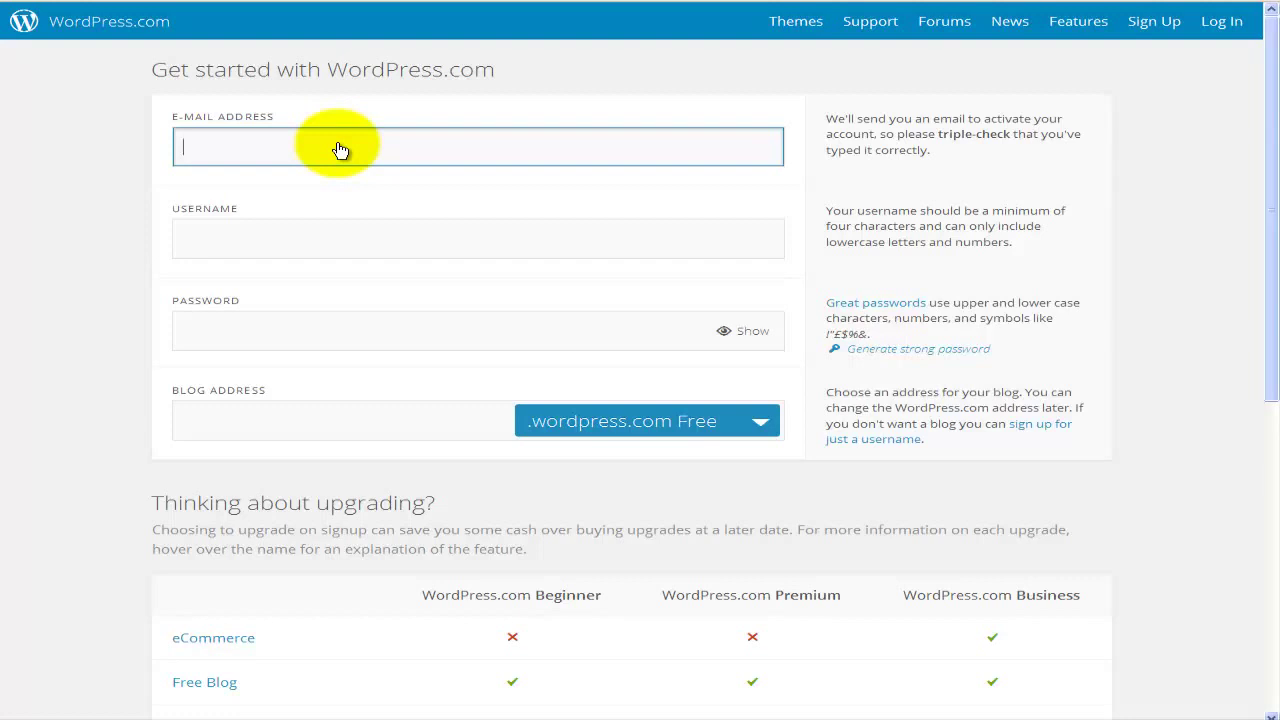
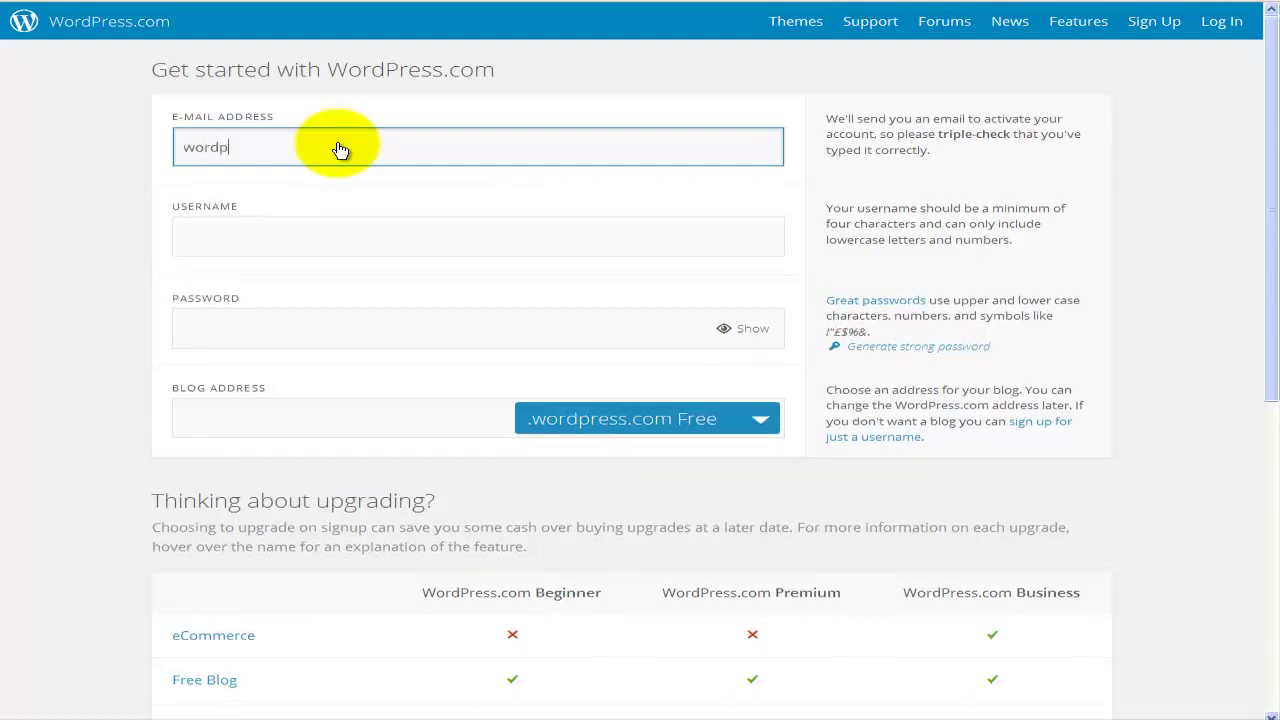
pyautogui.press('Tab')
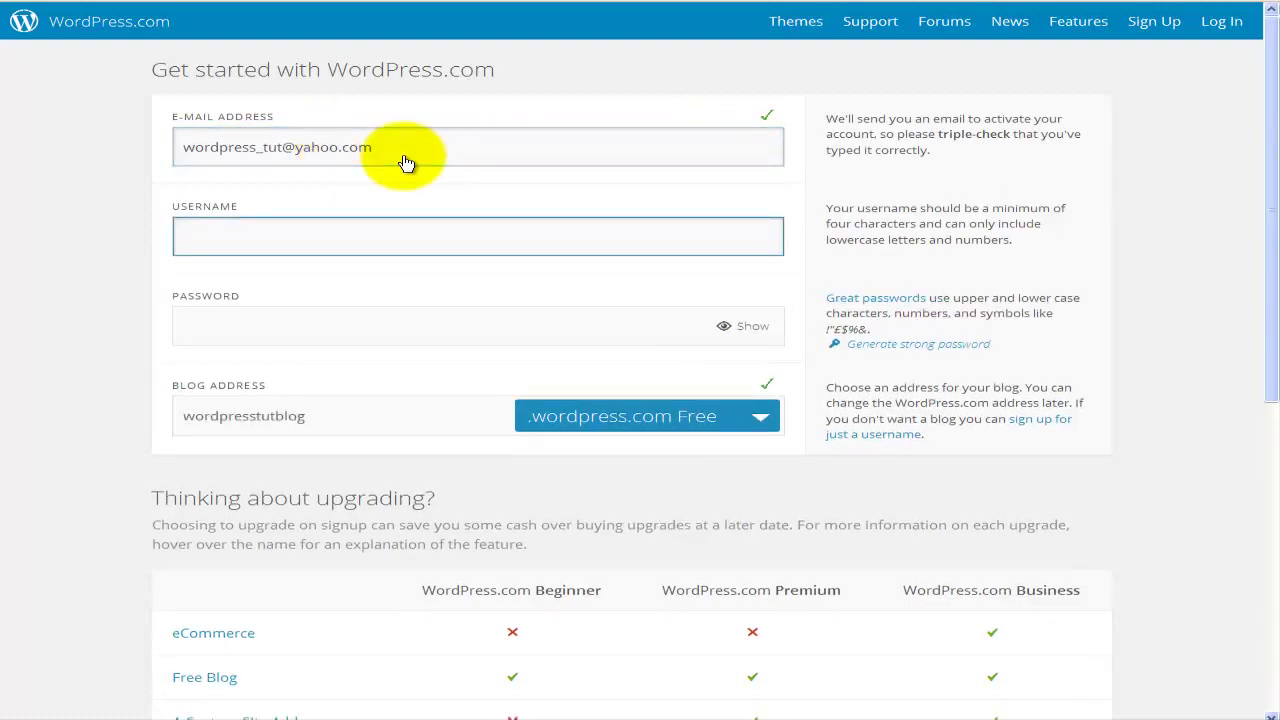
pyautogui.write('letslearn')
pyautogui.press('Tab')
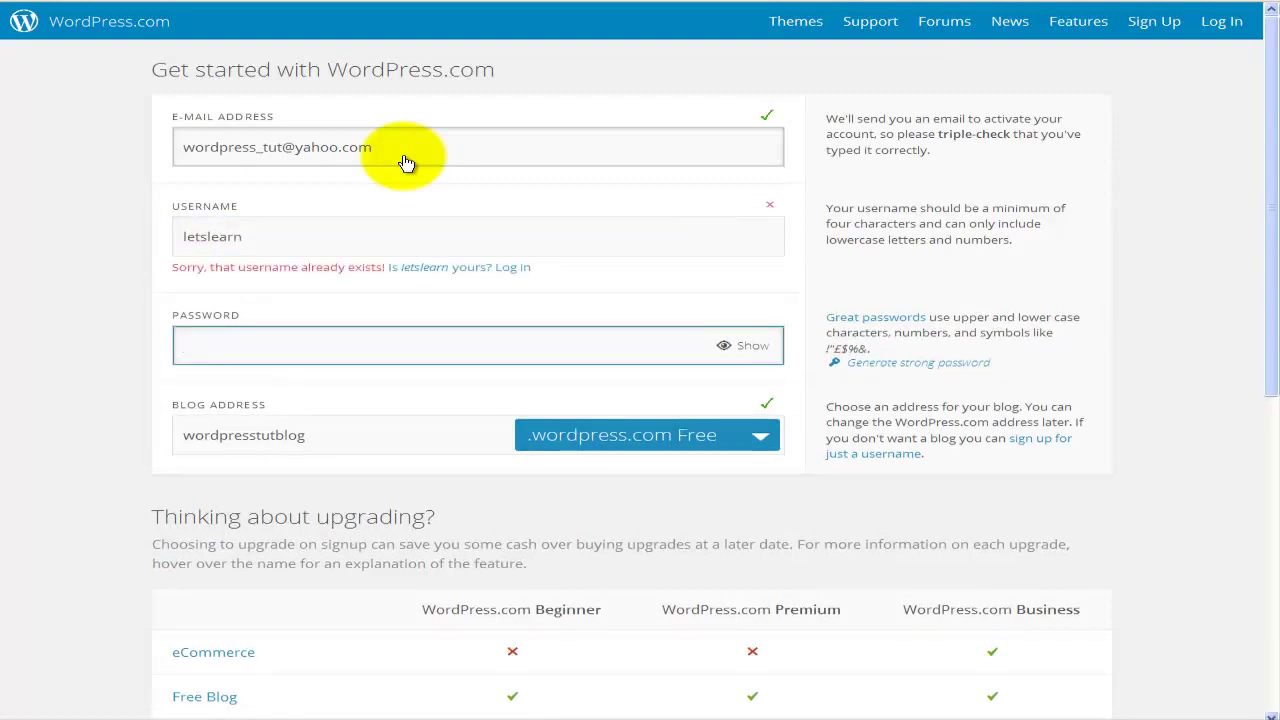
# Append 1519 to the rejected username and enter the account password so every field validates.
pyautogui.click(290, 240)
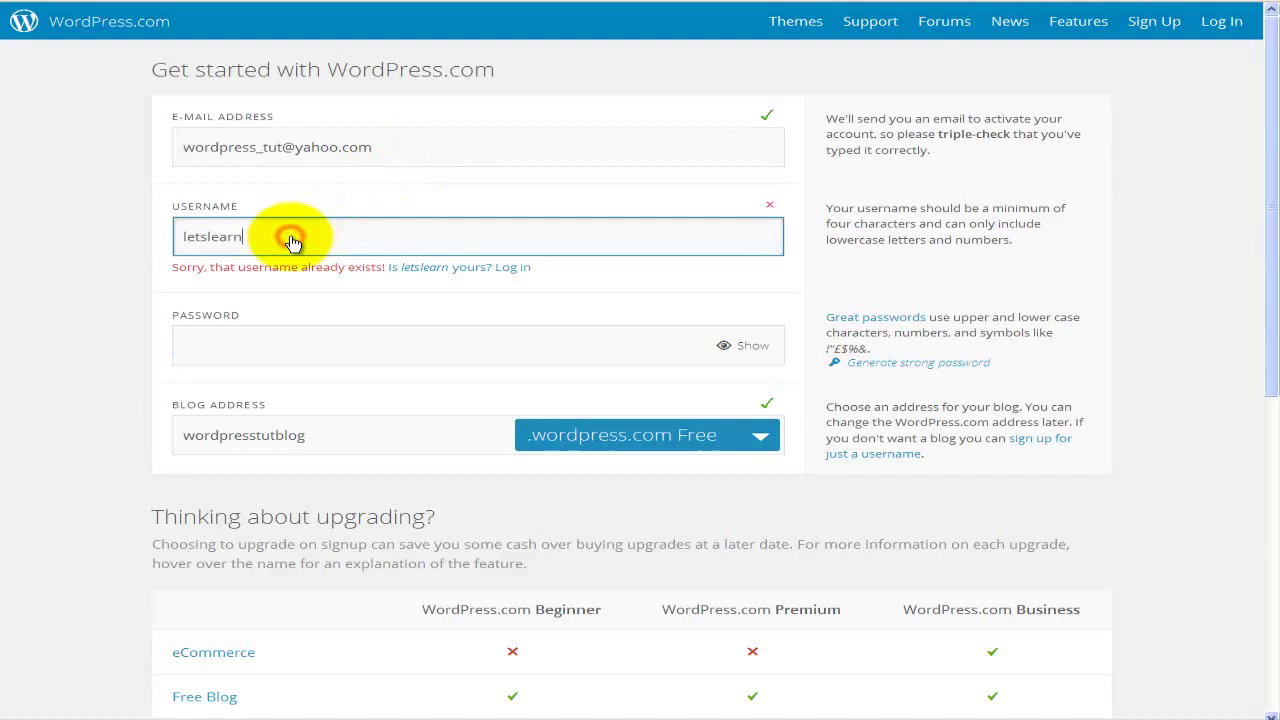
pyautogui.write('1519')
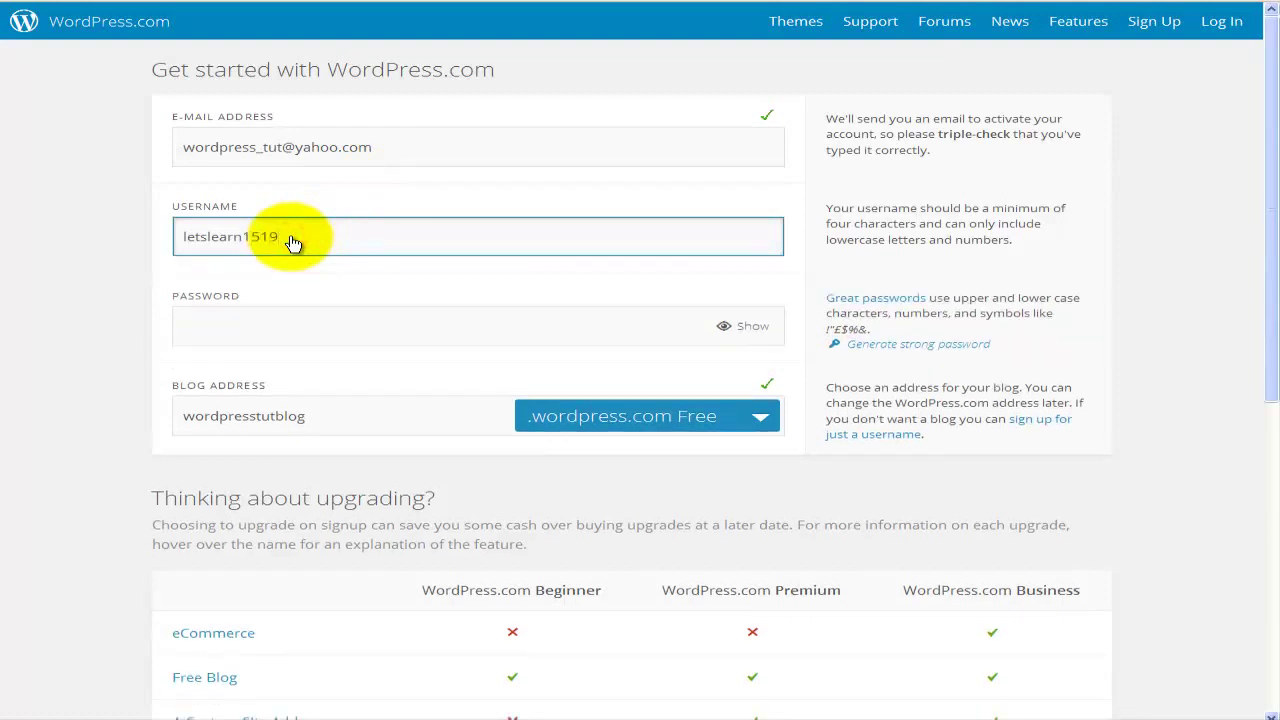
pyautogui.press('Tab')
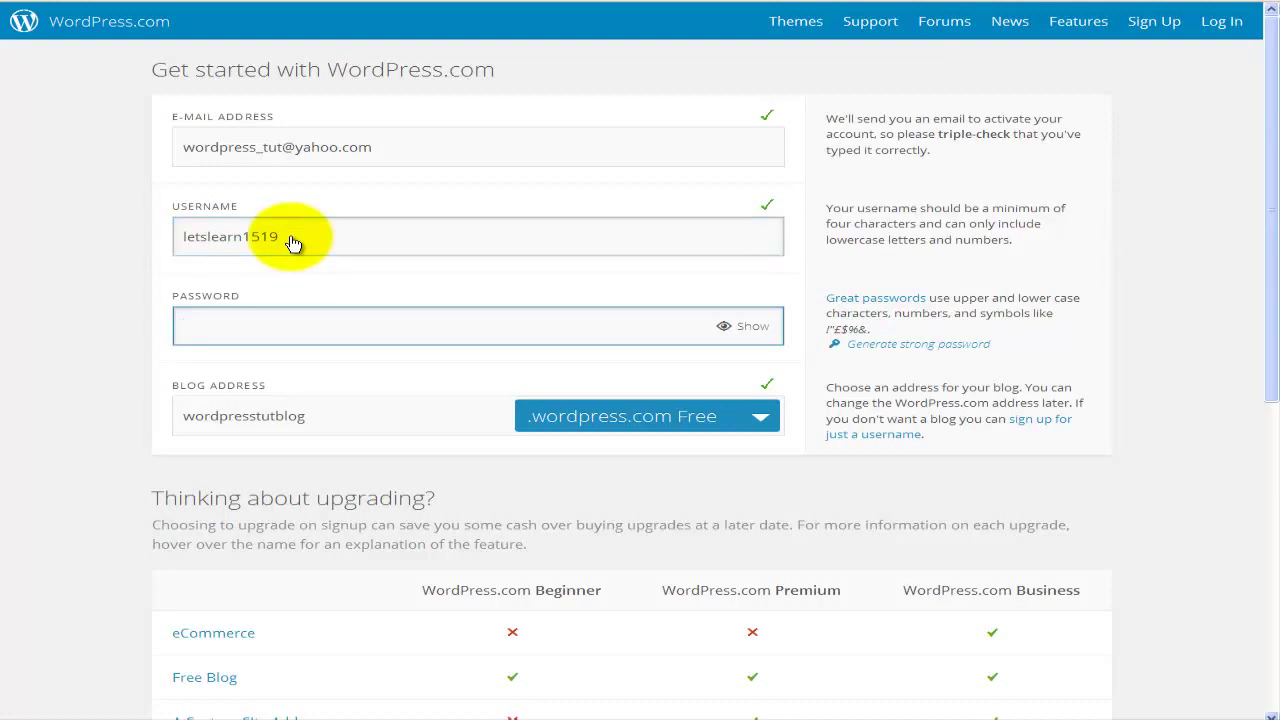
pyautogui.write('••••••••••')
pyautogui.press('Tab')
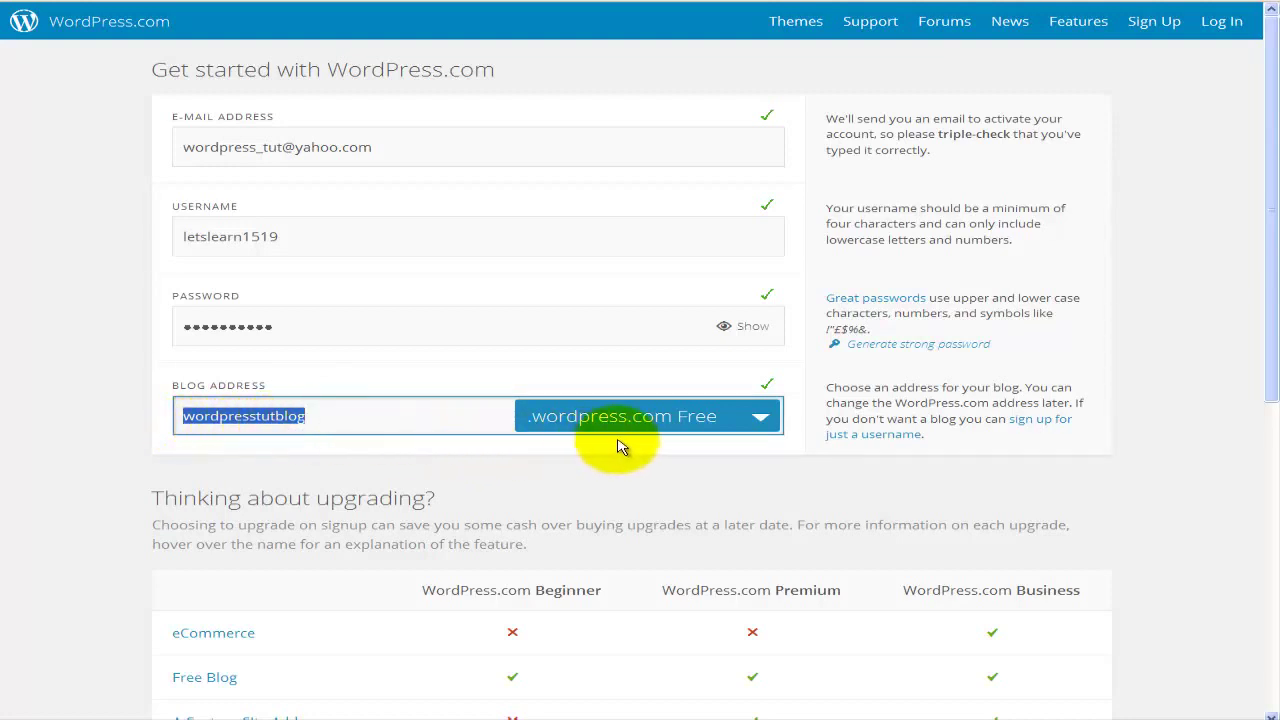
# Review the domain-ending prices in the dropdown and keep the free .wordpress.com address.
pyautogui.click(762, 424)
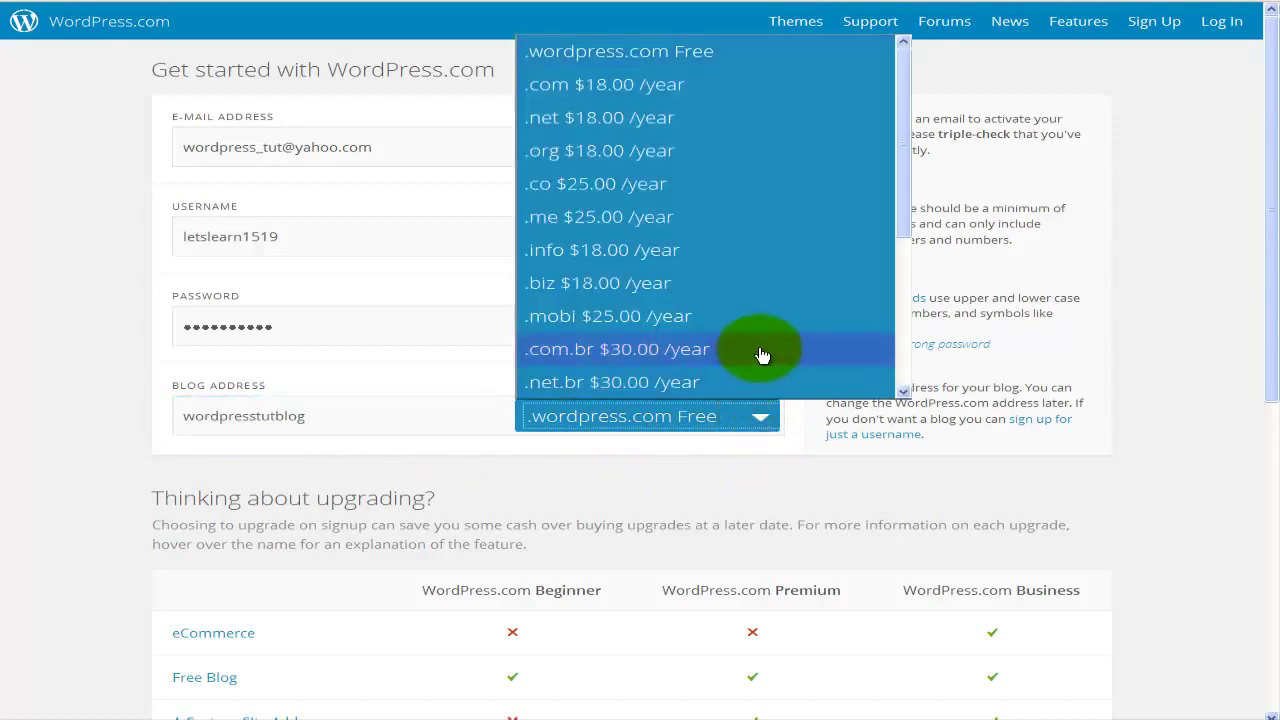
pyautogui.scroll(-1, 758, 355)
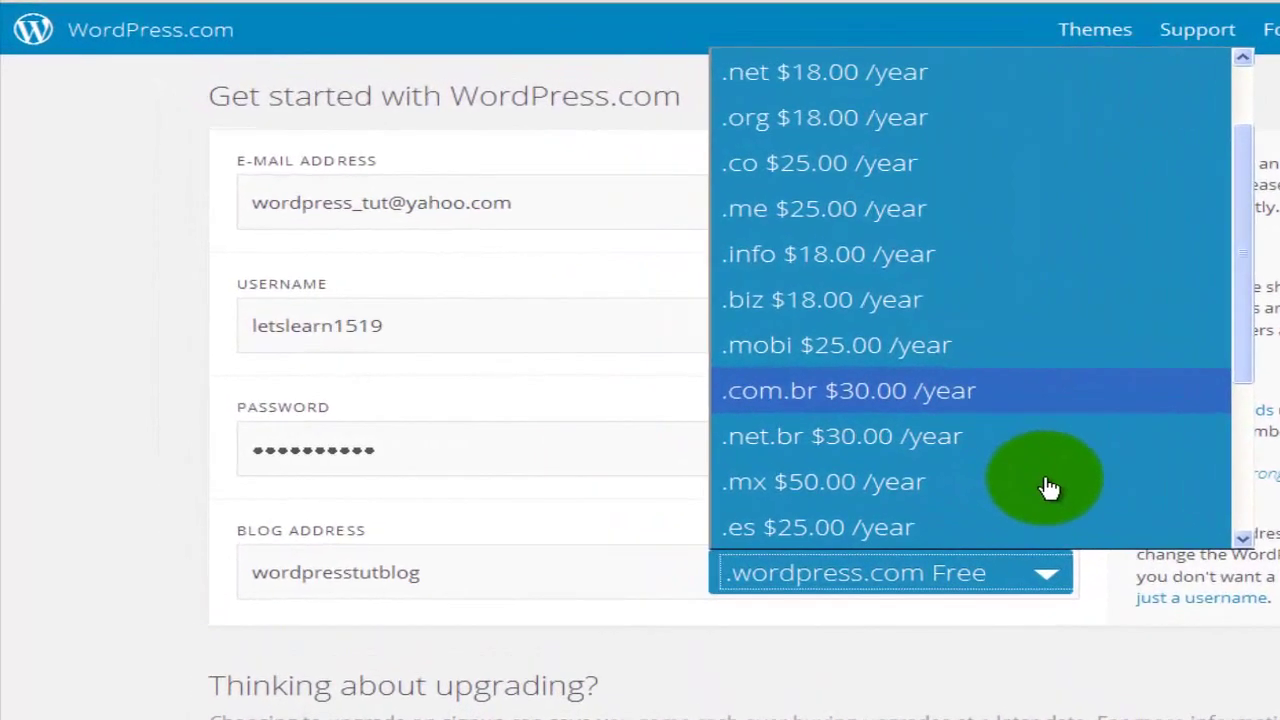
pyautogui.scroll(-1, 1045, 486)
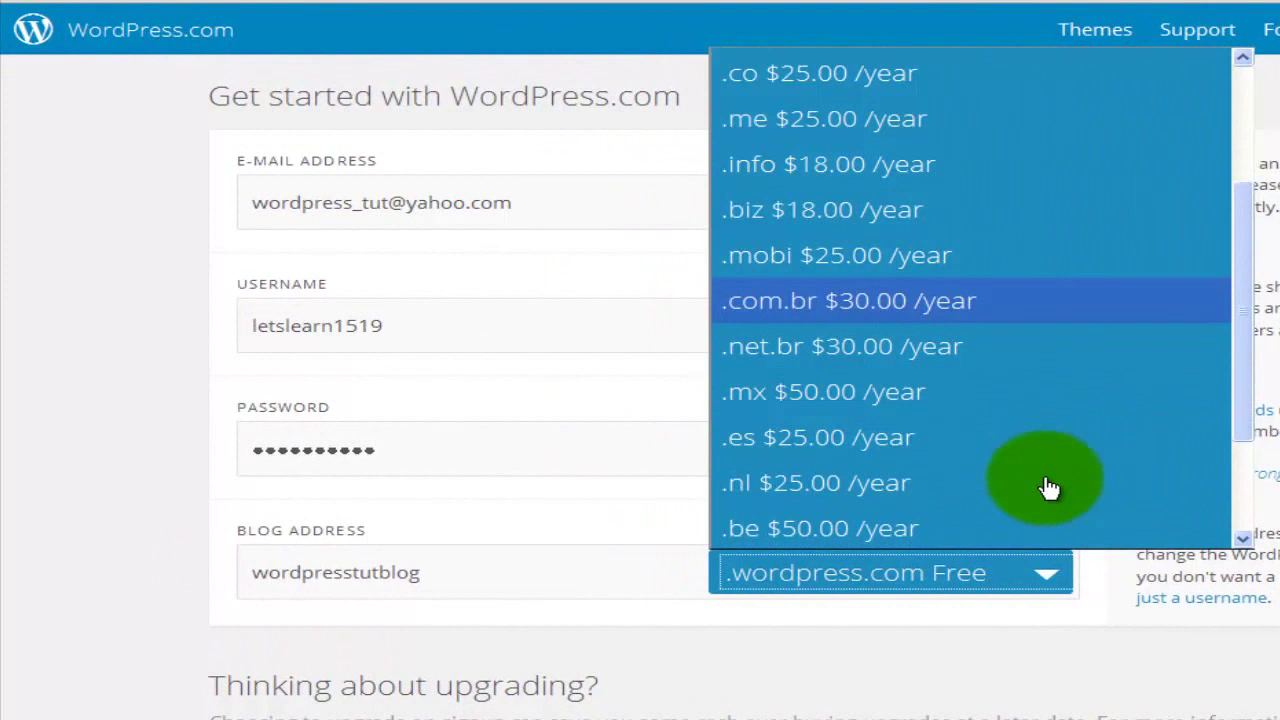
pyautogui.scroll(3, 1046, 486)
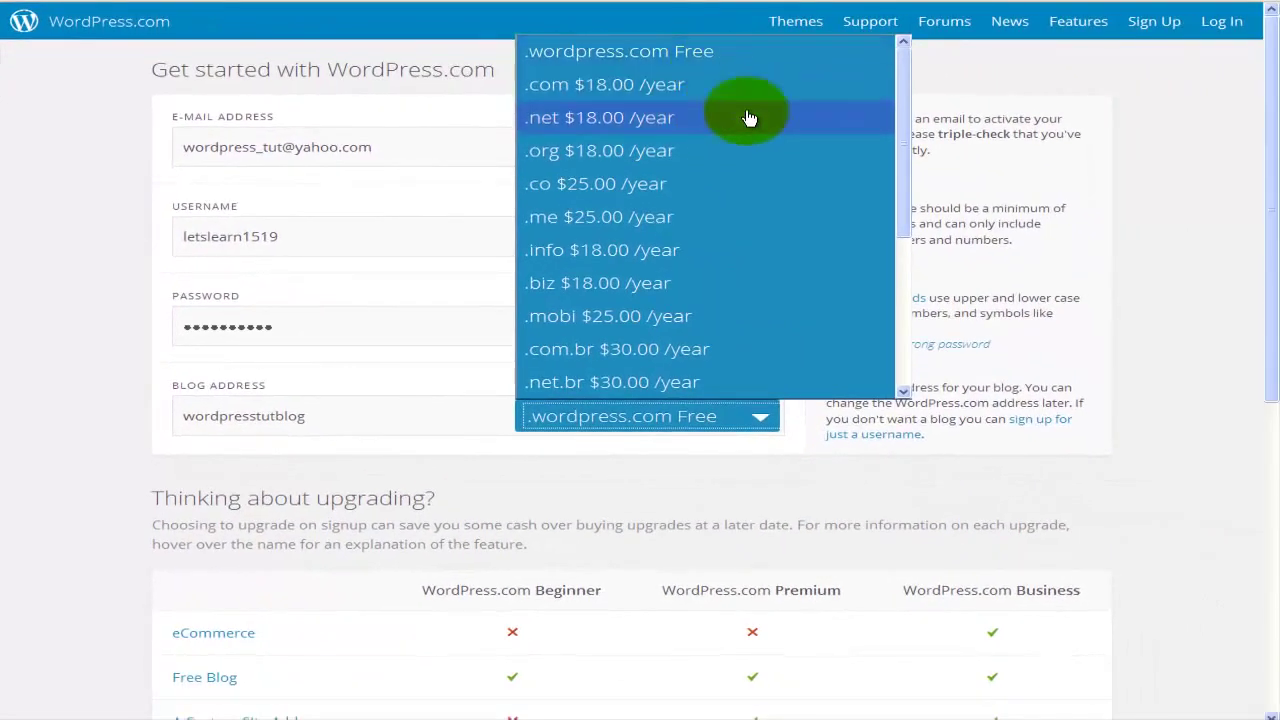
pyautogui.scroll(-3, 748, 115)
pyautogui.scroll(-1, 749, 118)
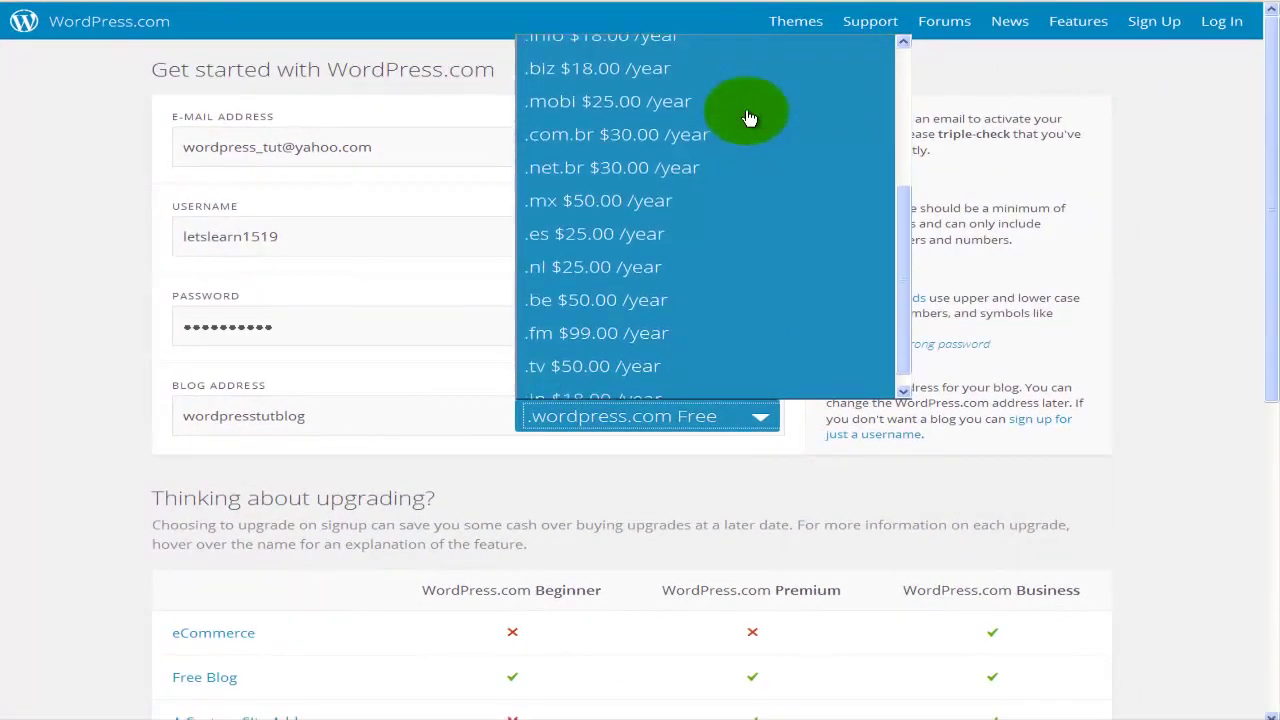
pyautogui.scroll(4, 748, 118)
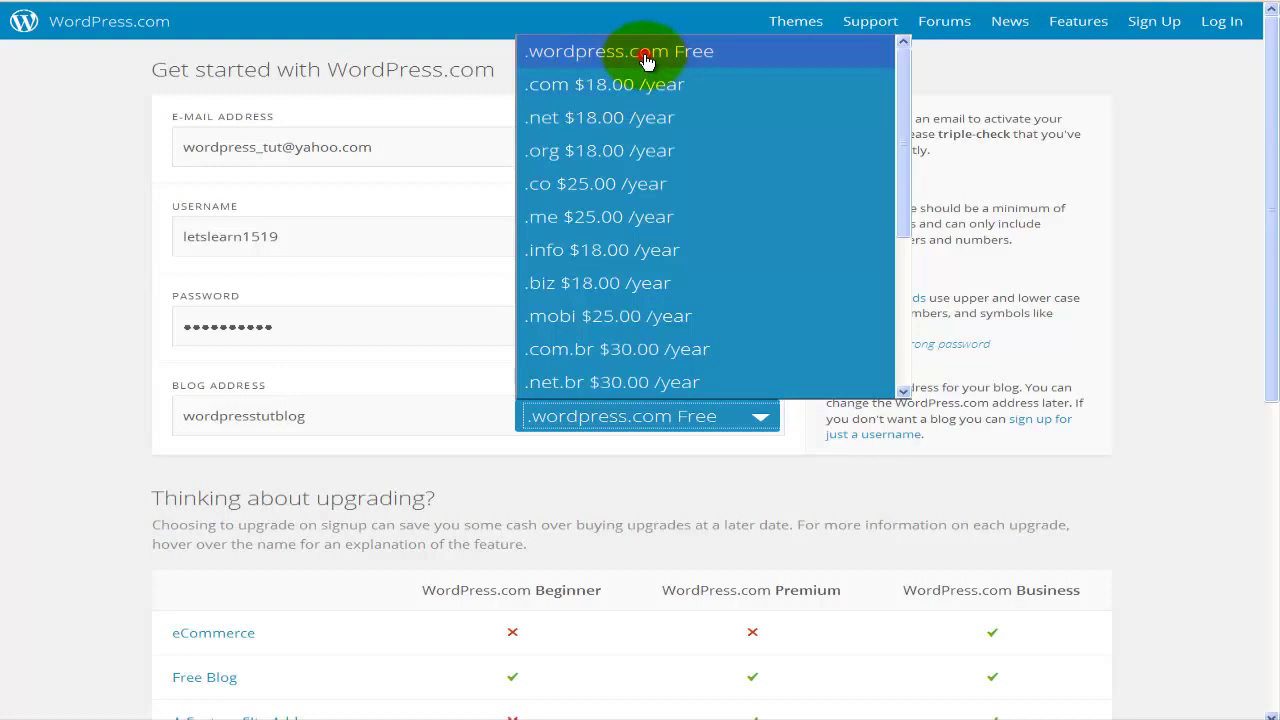
pyautogui.click(646, 62)
# Create the free wordpresstutblog blog and dismiss the browser's save-password prompt.
pyautogui.scroll(-1, 628, 185)
pyautogui.scroll(-5, 628, 185)
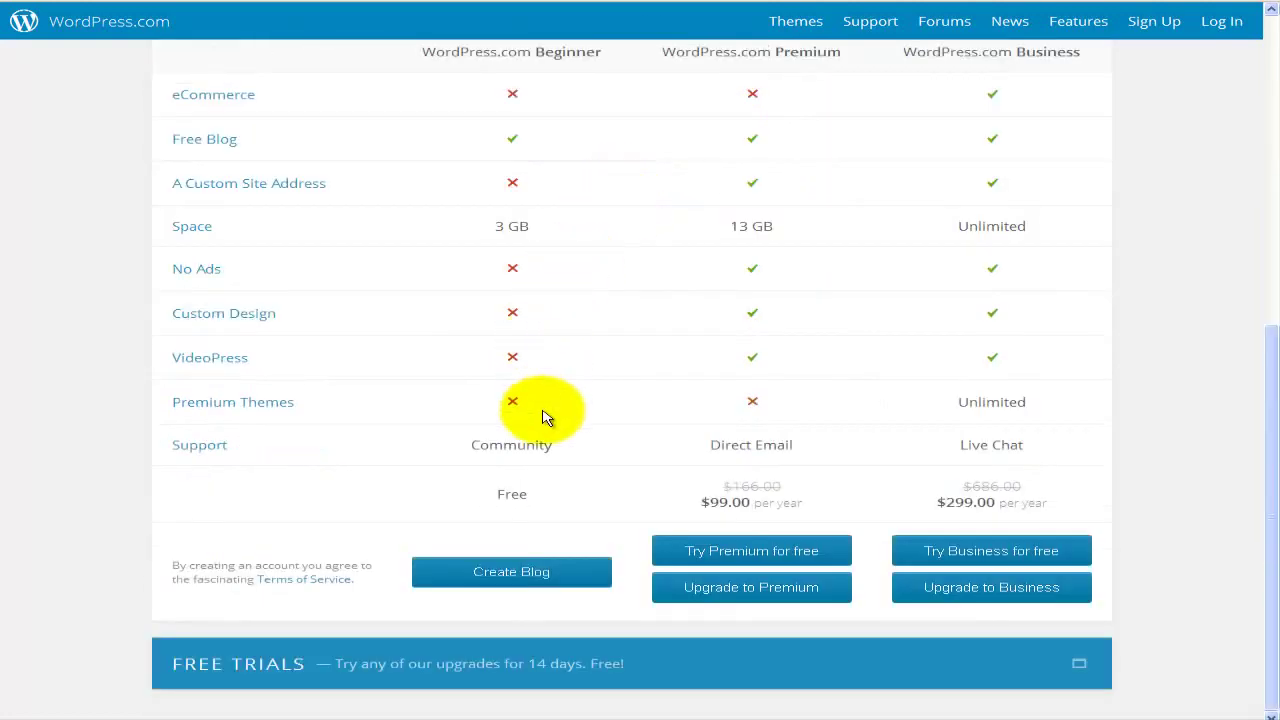
pyautogui.click(561, 586)
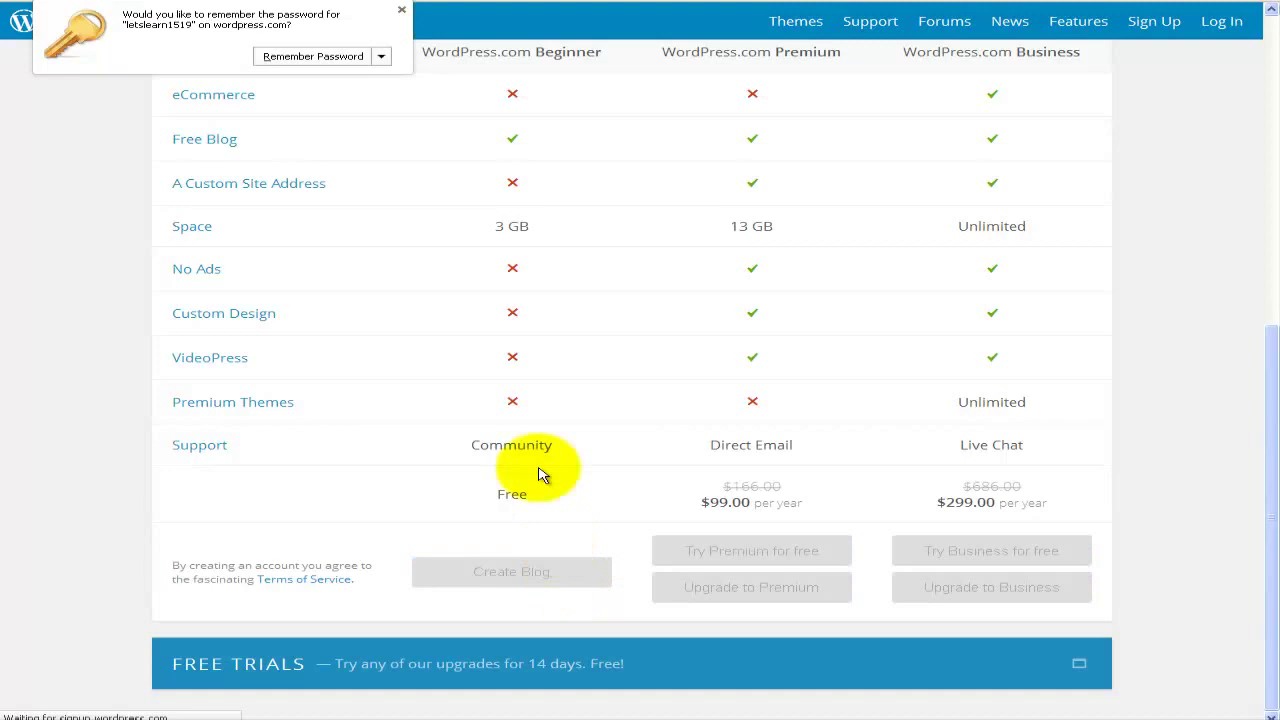
pyautogui.click(399, 9)
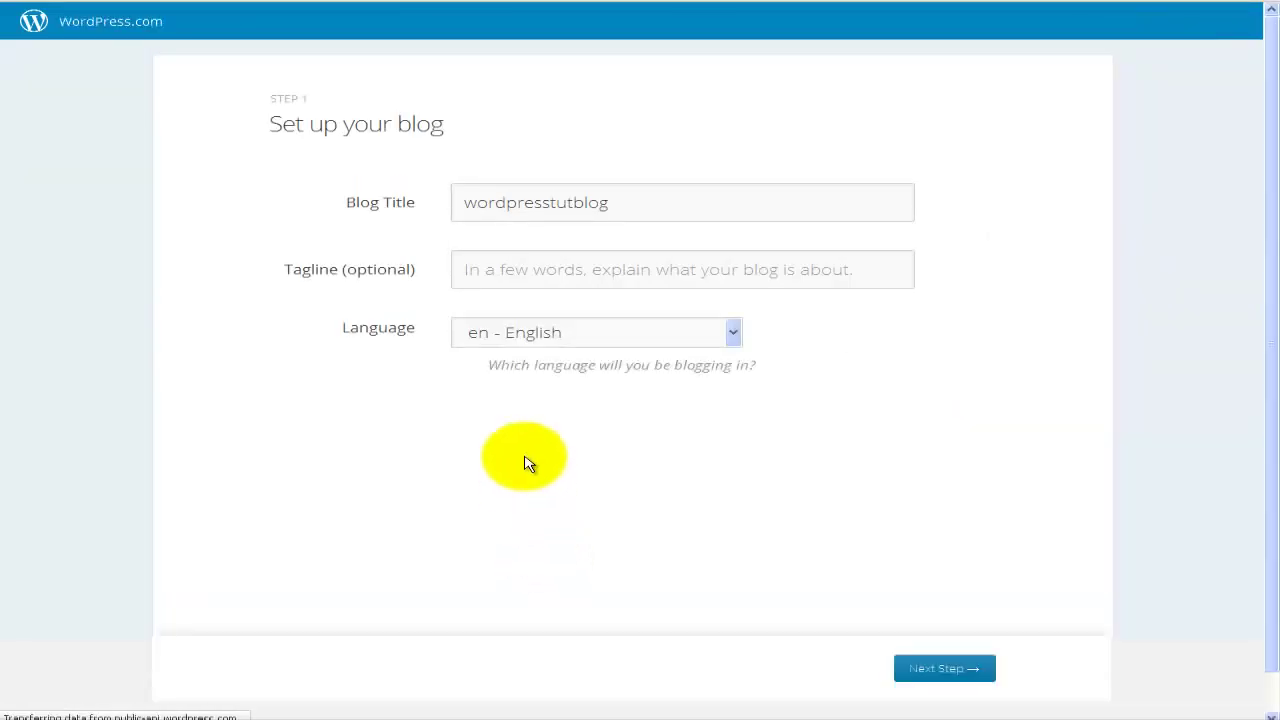
# Keep blog title wordpresstutblog and language en - English, then advance to Step 2.
pyautogui.click(505, 204)
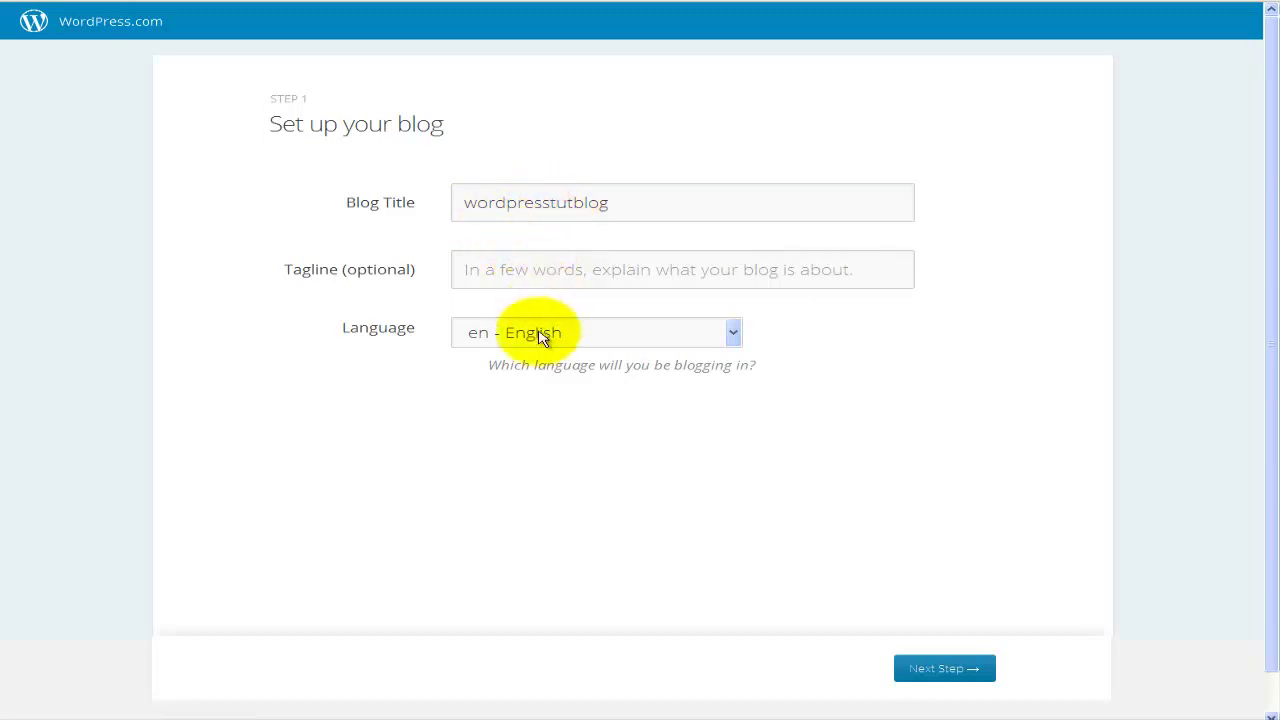
pyautogui.click(734, 337)
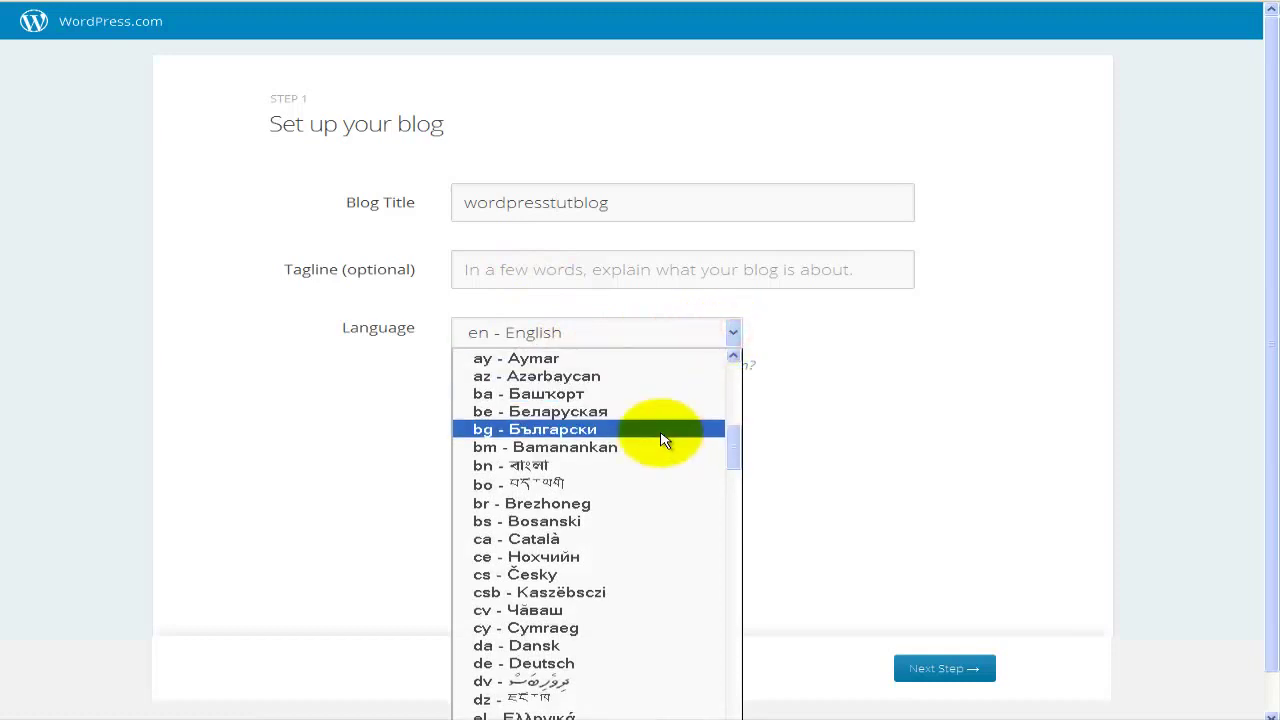
pyautogui.scroll(-5, 663, 437)
pyautogui.scroll(-6, 663, 437)
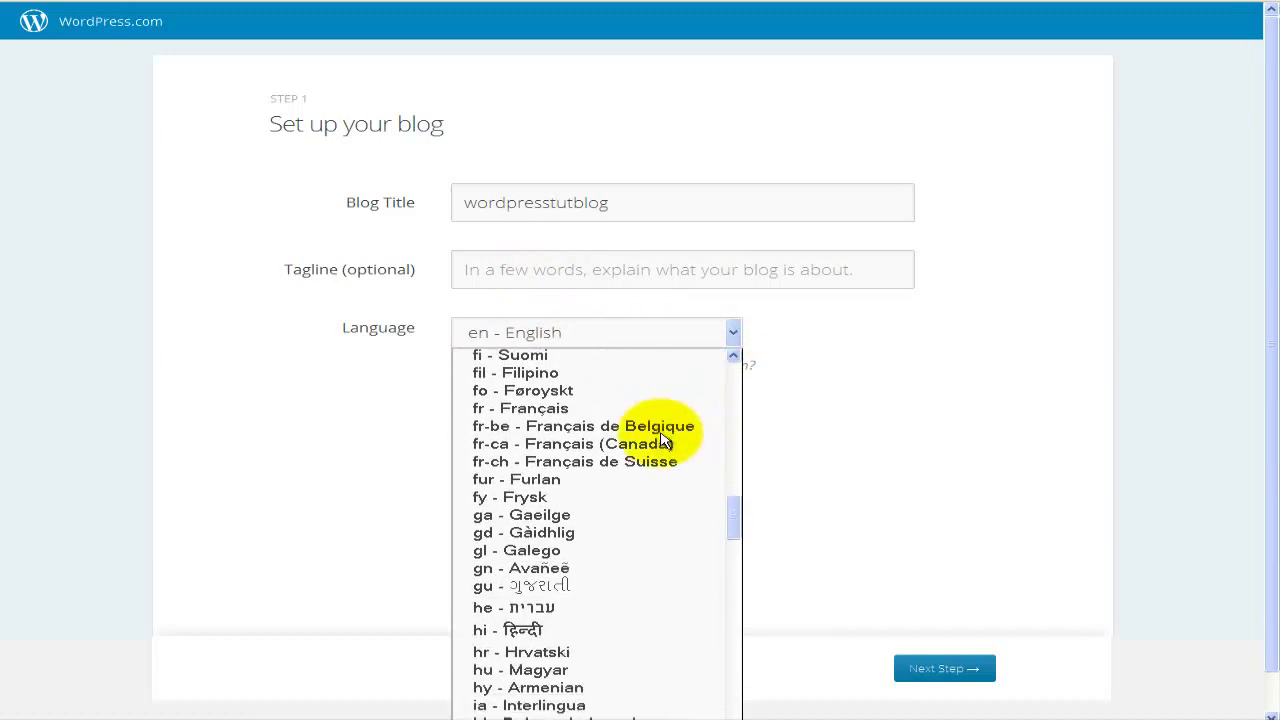
pyautogui.scroll(-5, 663, 440)
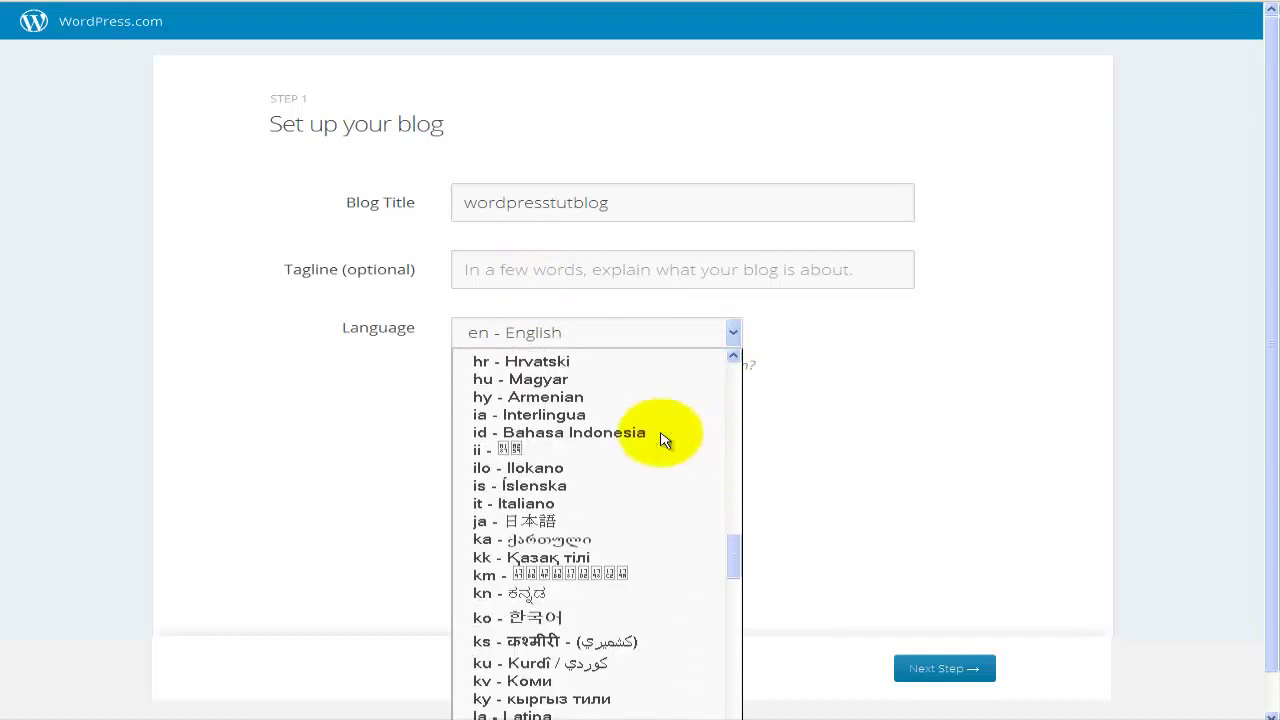
pyautogui.scroll(-6, 663, 440)
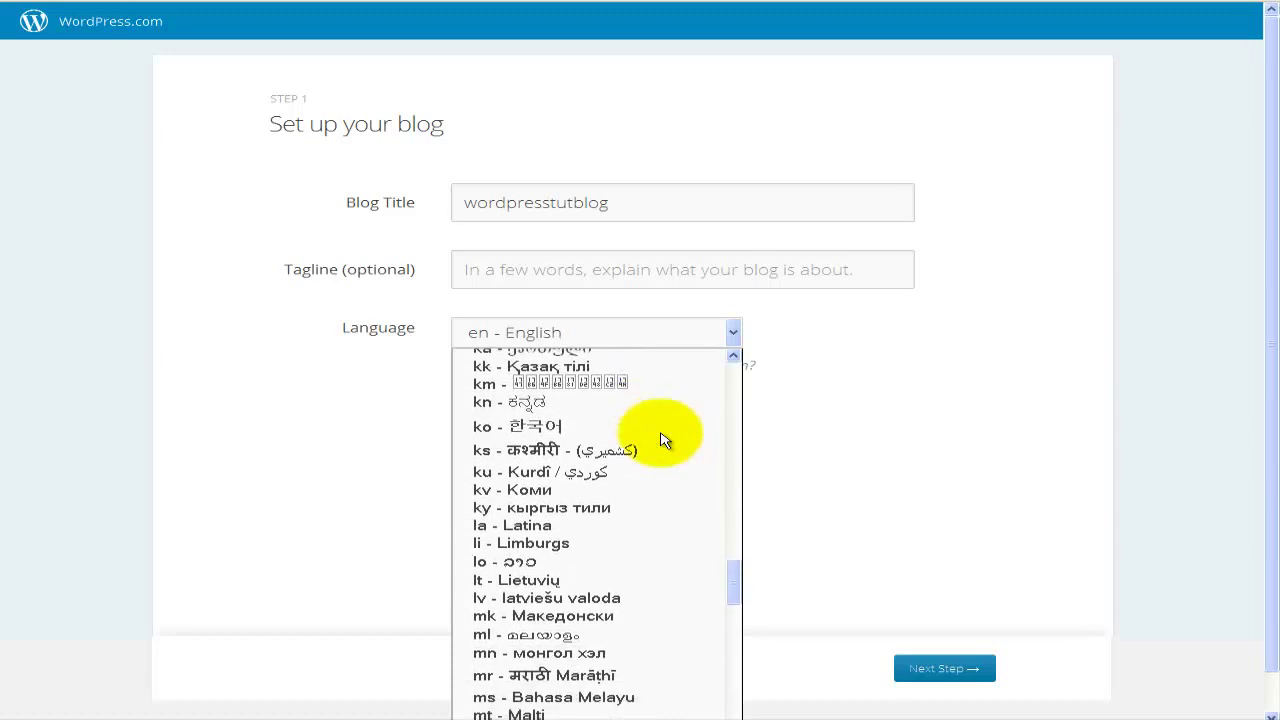
pyautogui.scroll(-3, 663, 440)
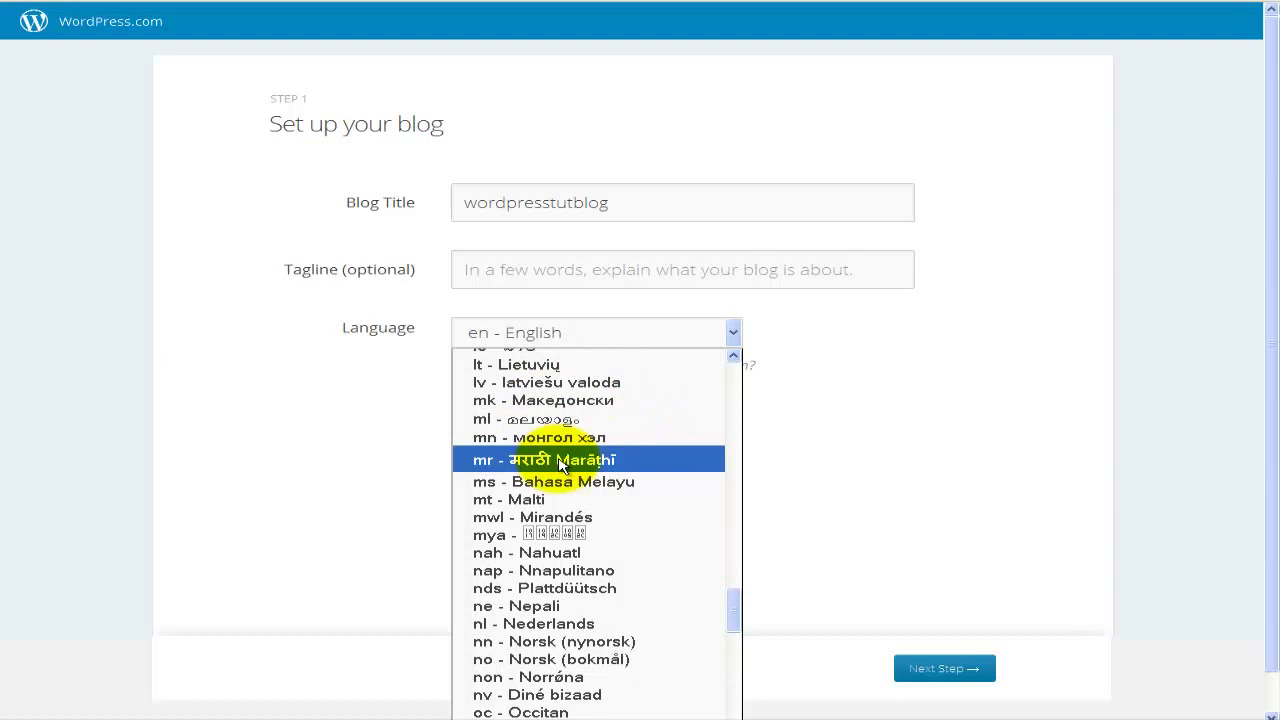
pyautogui.click(735, 334)
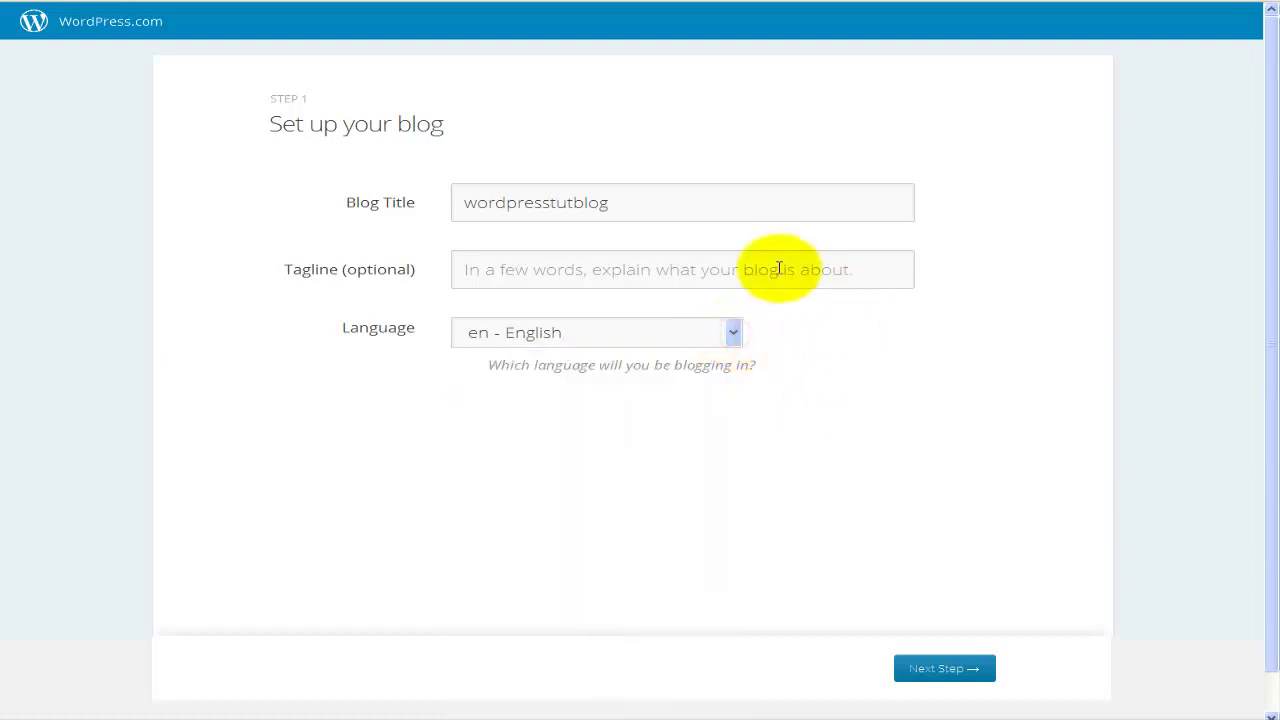
pyautogui.click(930, 670)
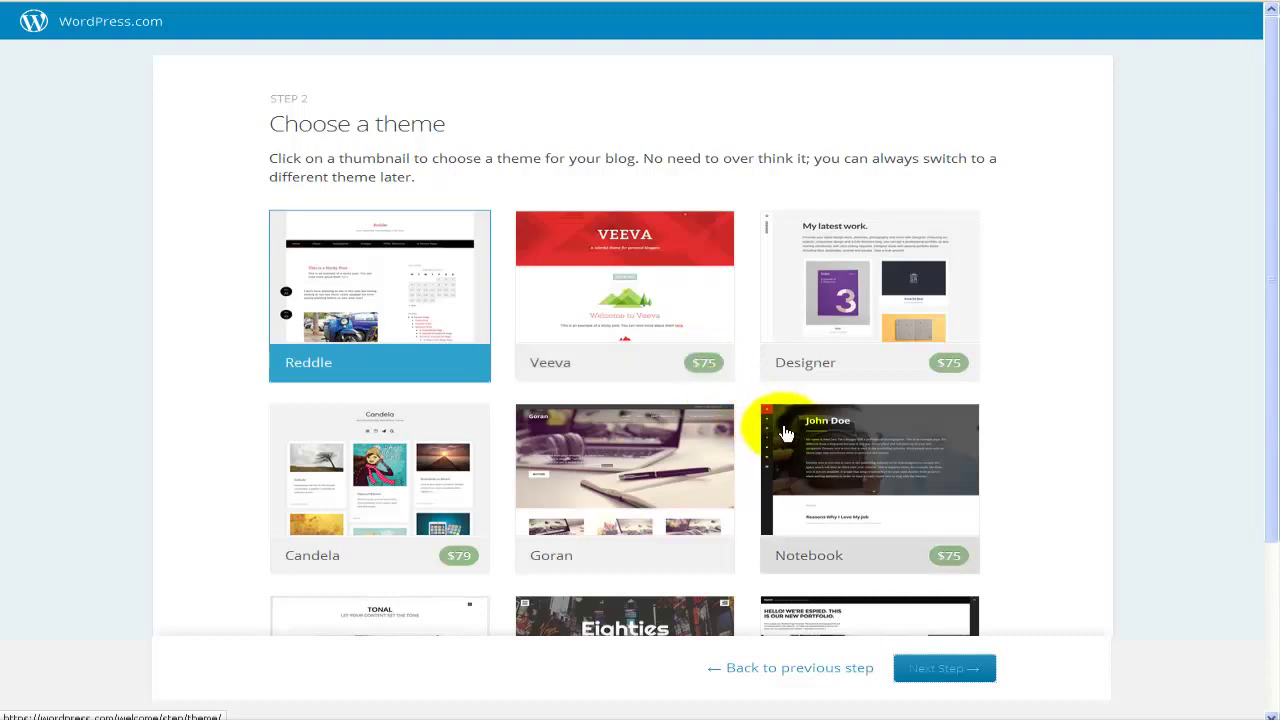
# Browse the theme grid and continue with the free Reddle theme selected.
pyautogui.scroll(-2, 768, 425)
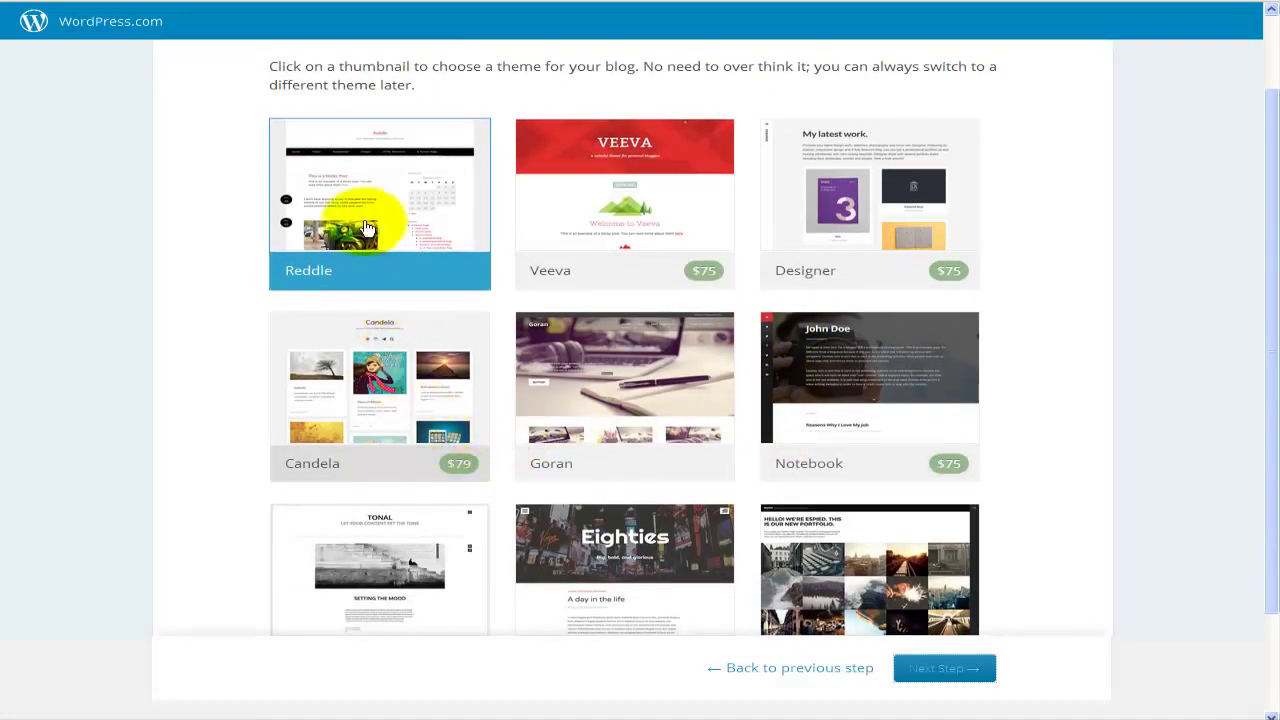
pyautogui.scroll(-2, 370, 215)
pyautogui.scroll(2, 372, 207)
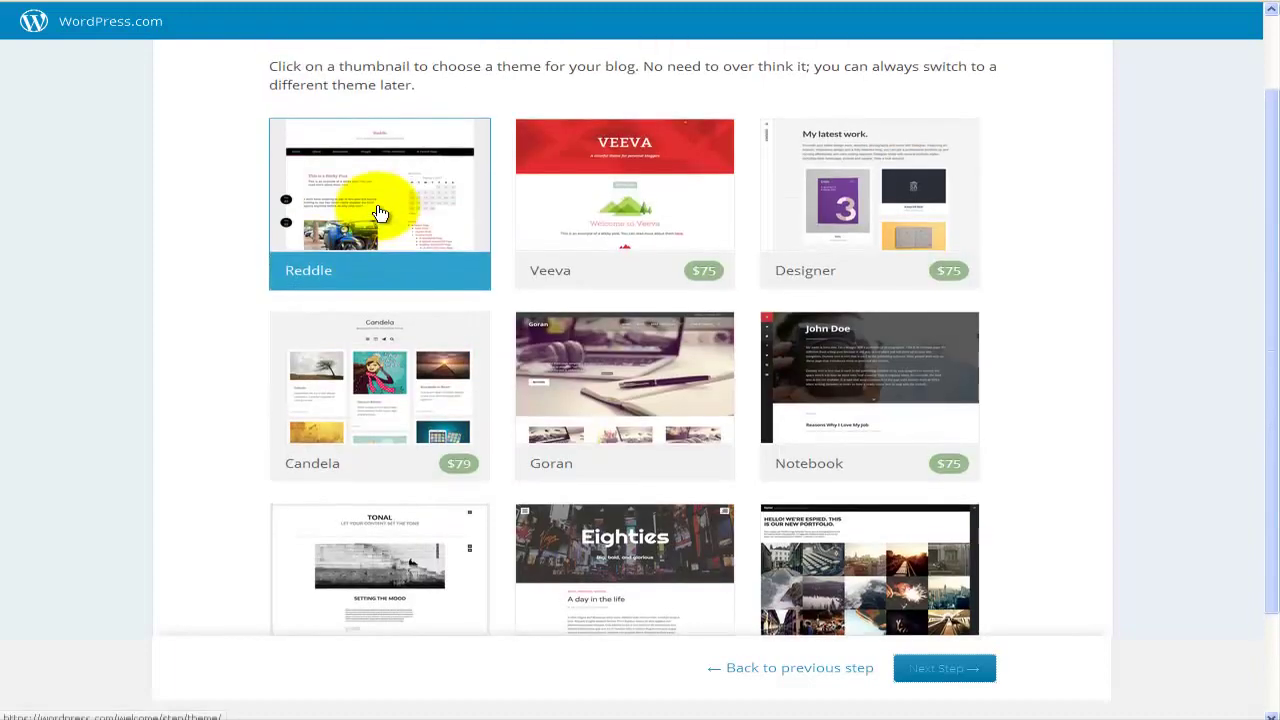
pyautogui.scroll(-3, 458, 312)
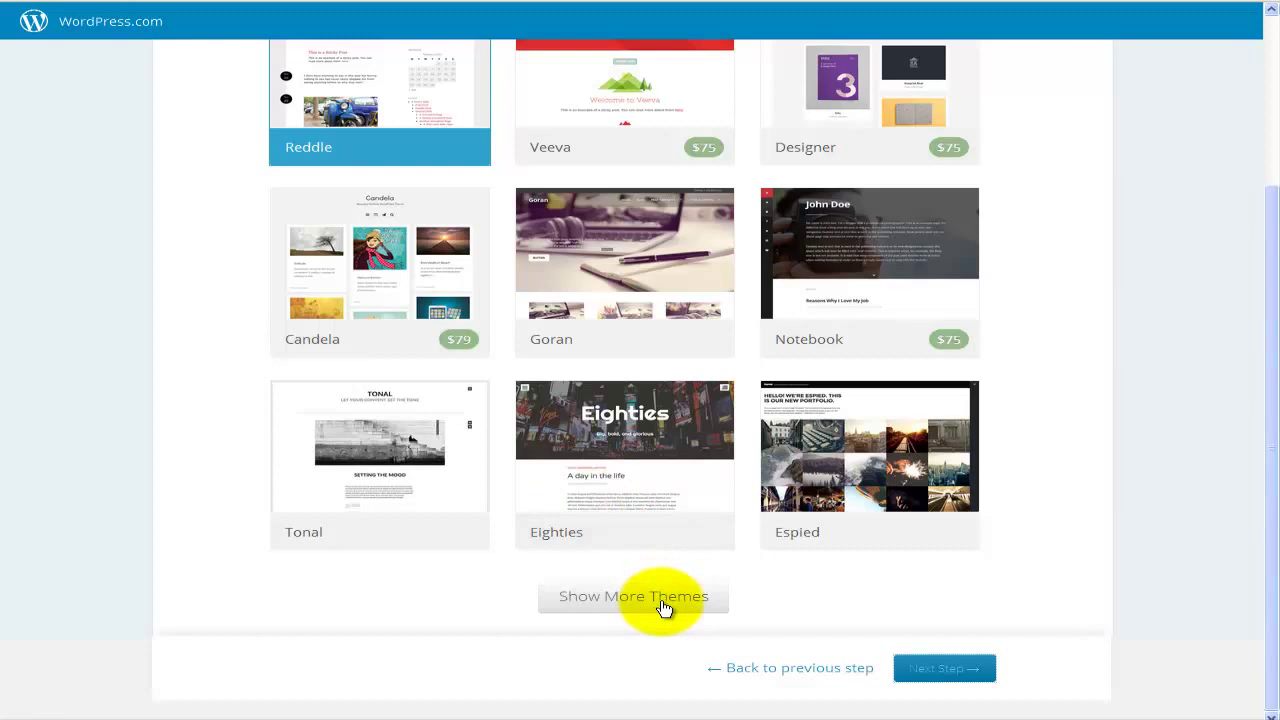
pyautogui.scroll(5, 529, 443)
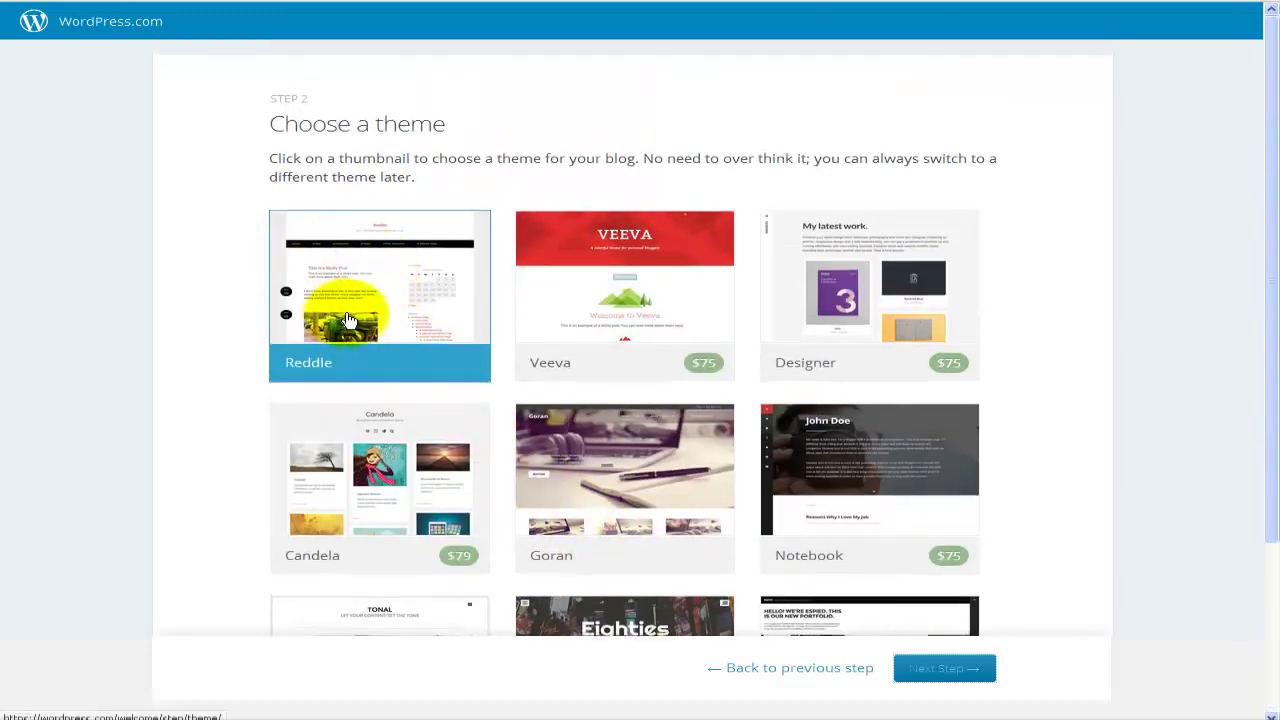
pyautogui.click(930, 669)
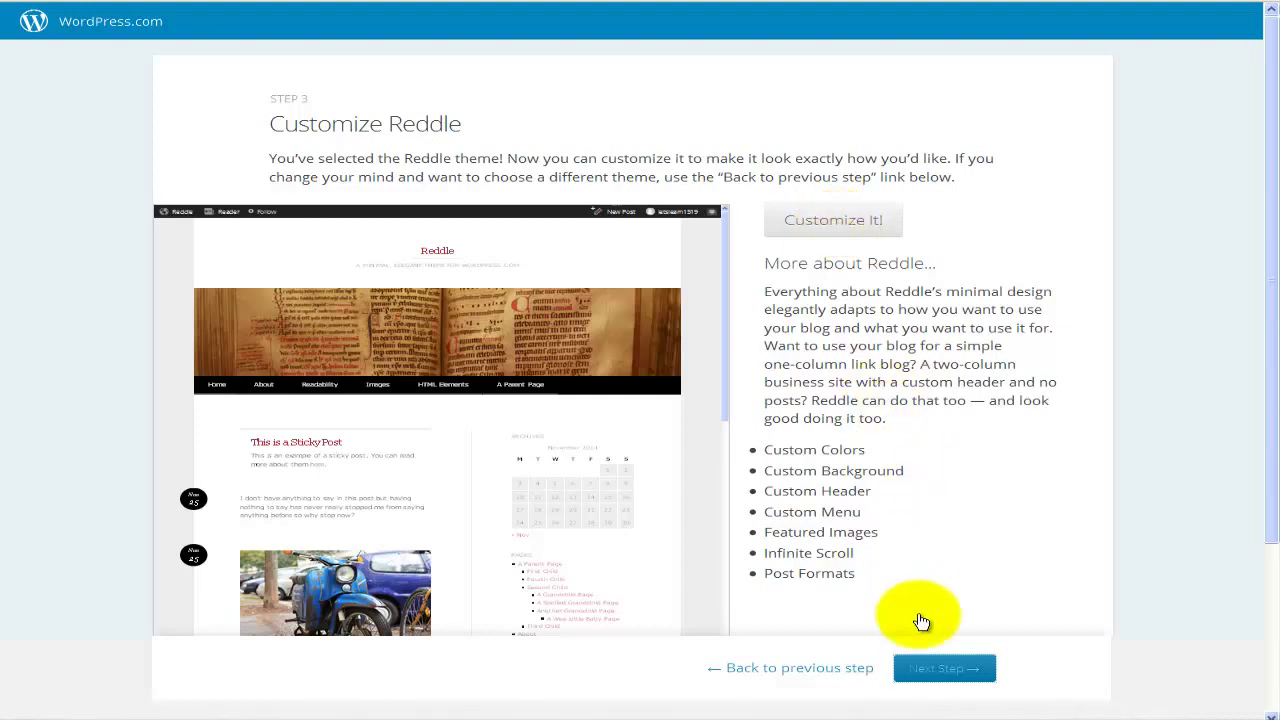
# Skip Reddle's Customize It! options and advance to Step 4 for sharing posts.
pyautogui.click(944, 670)
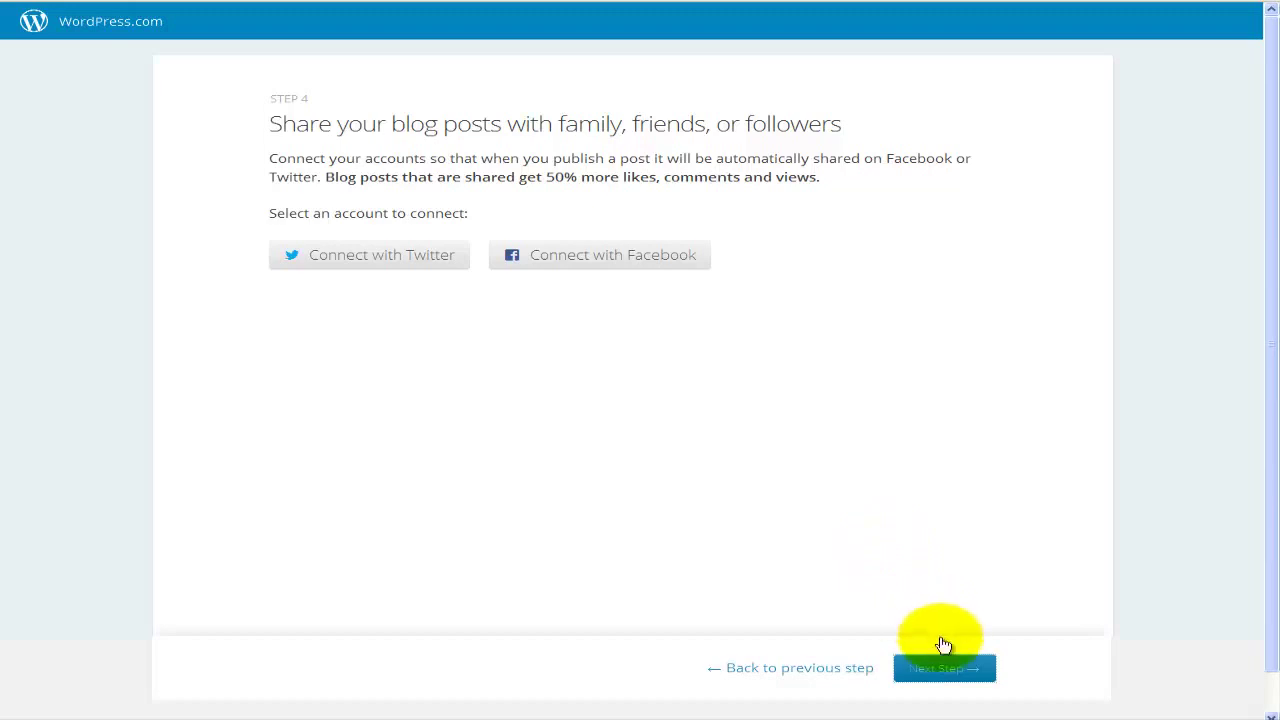
# Leave Twitter and Facebook unconnected and complete the blog setup wizard.
pyautogui.click(943, 679)
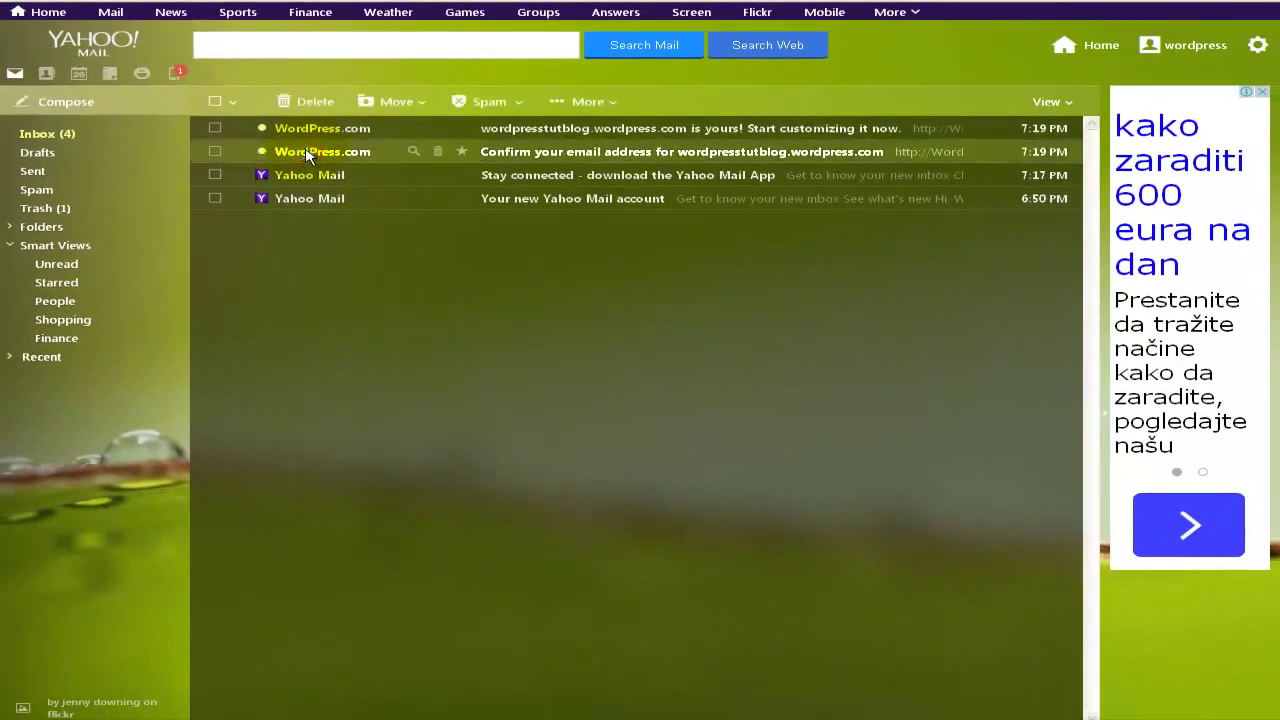
# Open WordPress.com's 'Confirm your email address' message in Yahoo Mail and confirm the address.
pyautogui.click(308, 153)
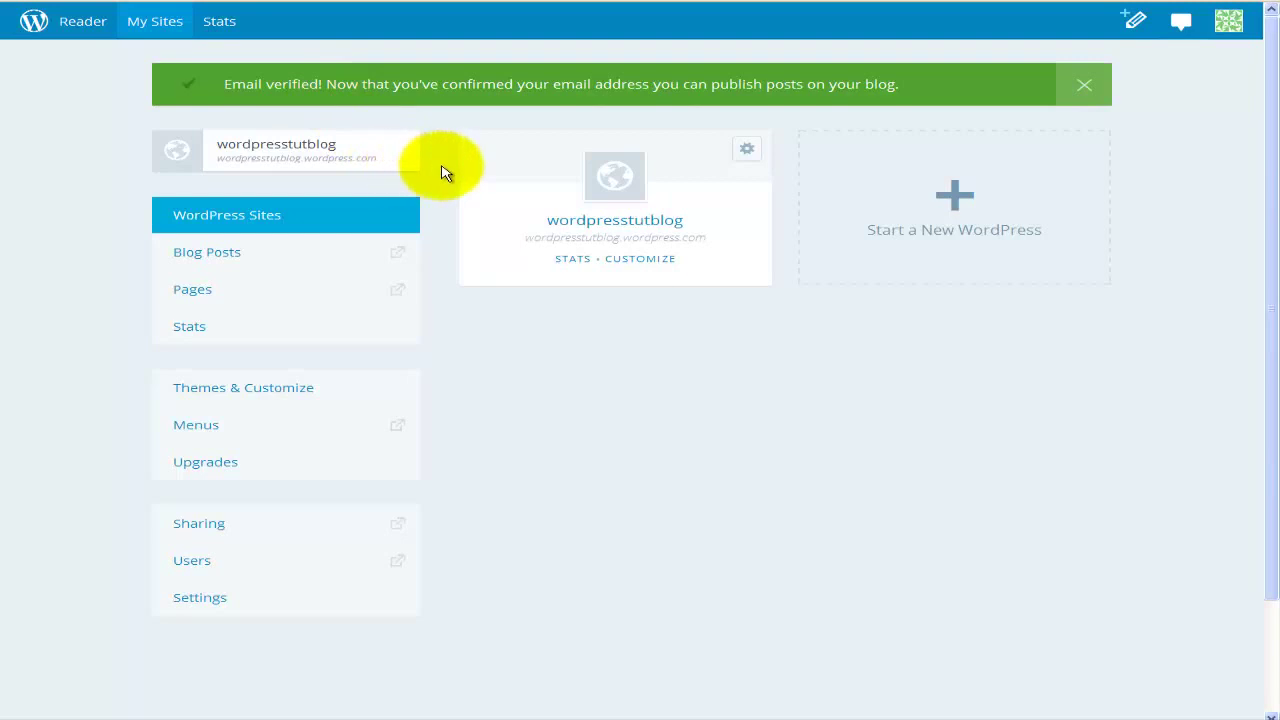
# Review the My Sites list, then return to the wordpresstutblog New Draft editor.
pyautogui.scroll(-3, 445, 173)
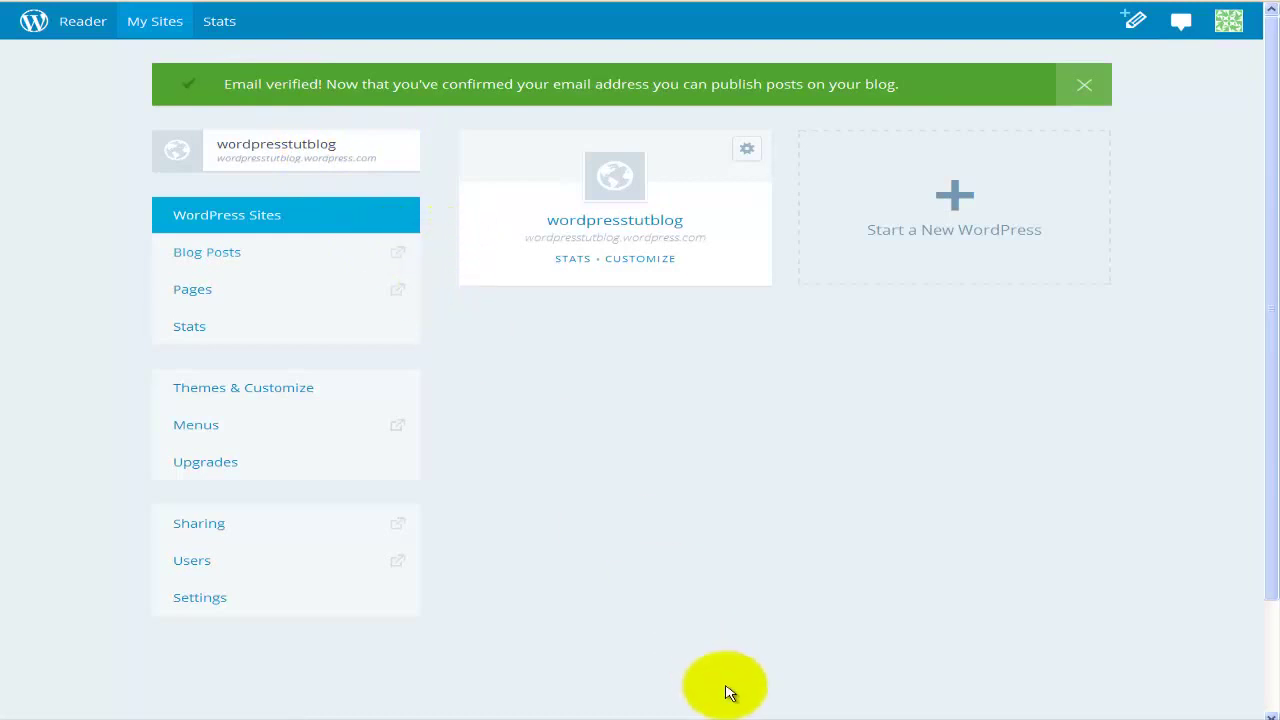
pyautogui.click(729, 716)
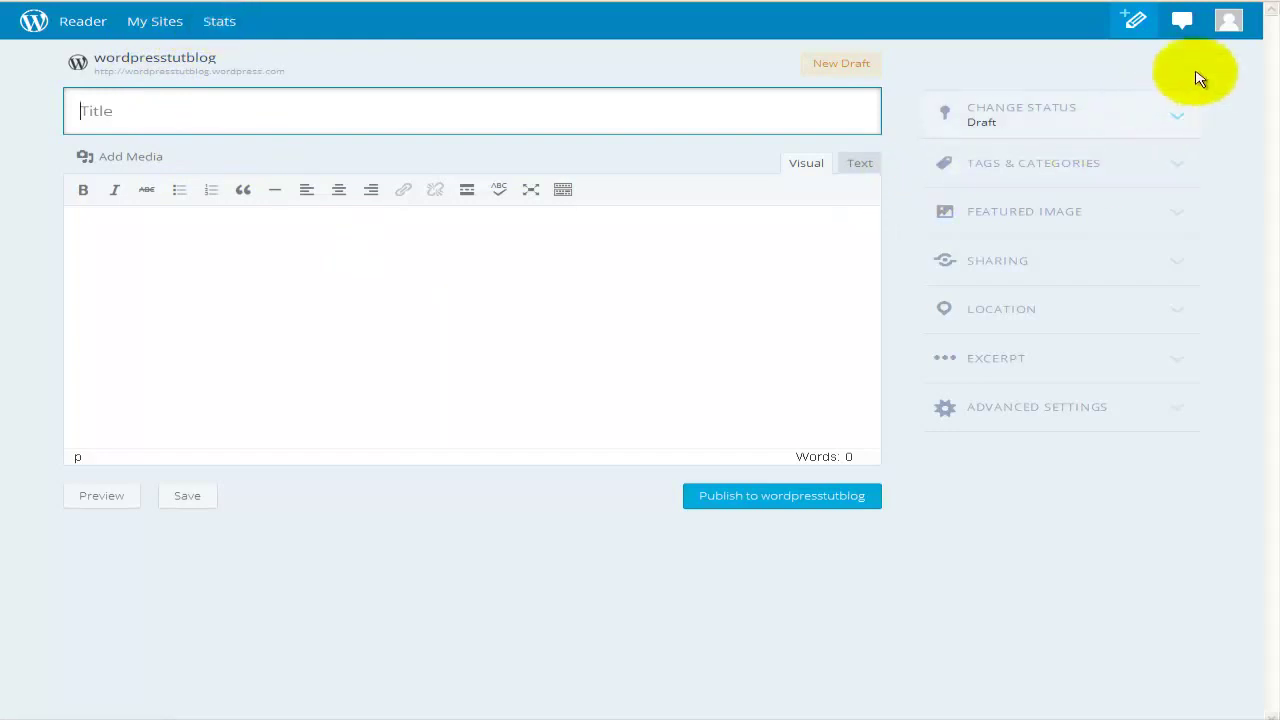
# Sign out of WordPress.com from the avatar menu.
pyautogui.click(1226, 22)
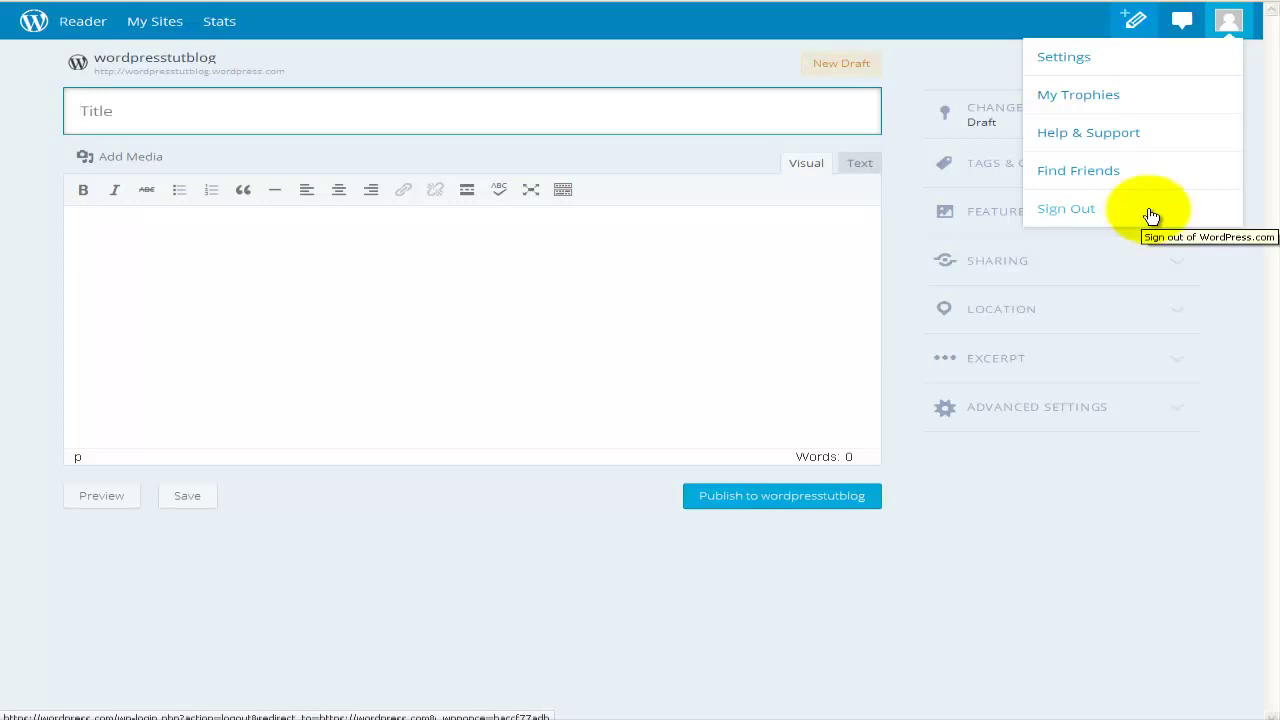
pyautogui.click(1093, 212)
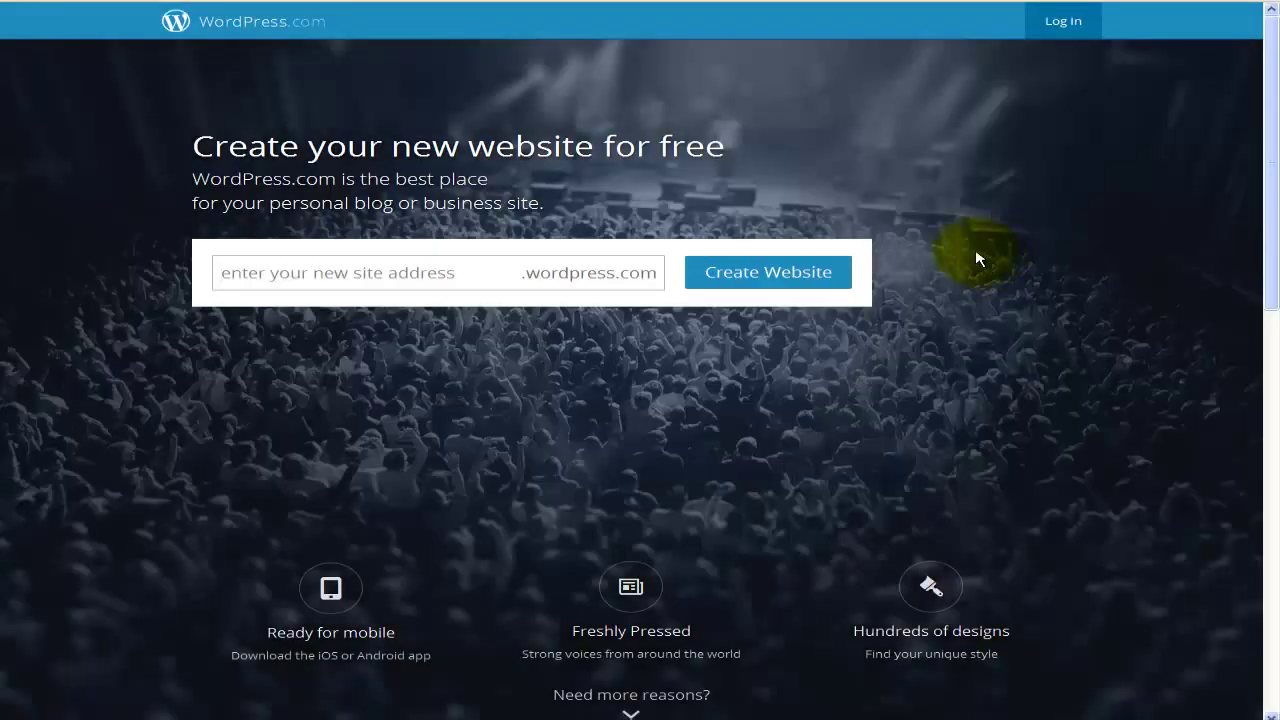
# Choose Log In on the signed-out WordPress.com home page.
pyautogui.click(1058, 35)
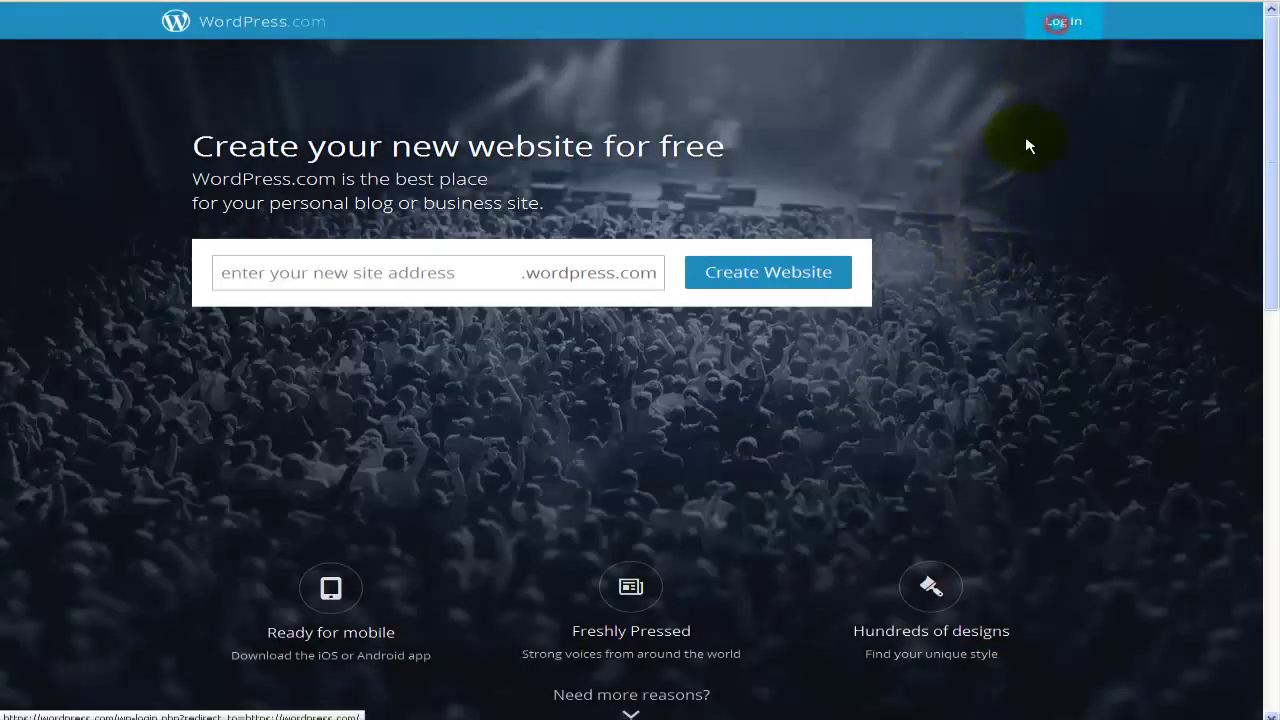